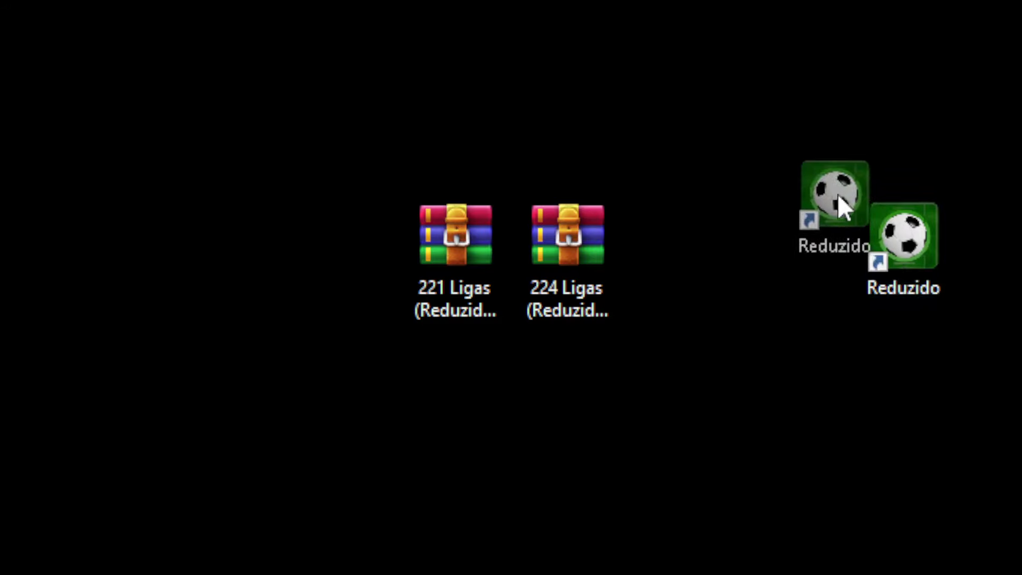
# Step: Launch Brasfoot from the Reduzido shortcut and mark every country in the national leagues list as playable
pyautogui.doubleClick(797, 258)
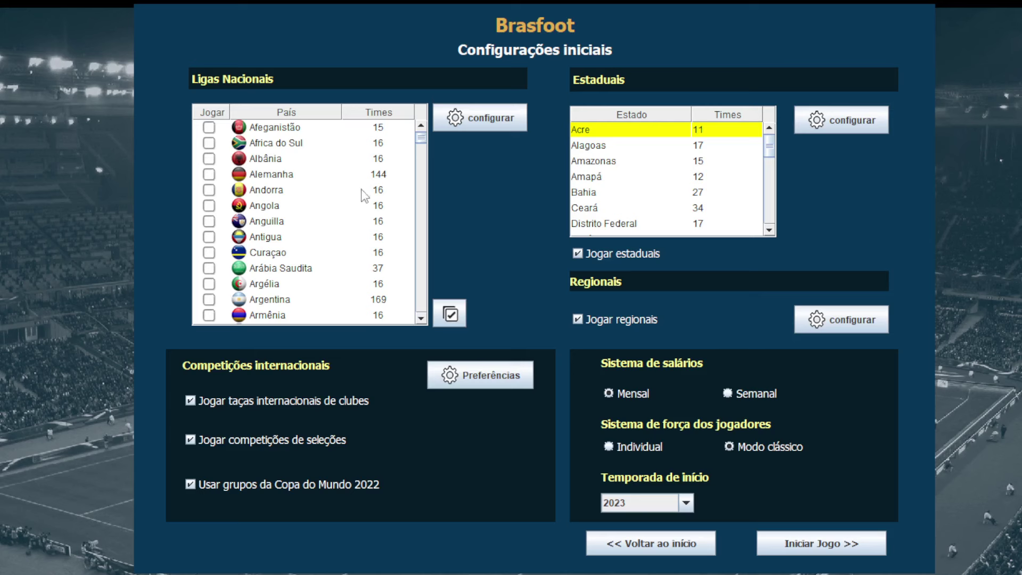
pyautogui.click(362, 195)
pyautogui.click(380, 132)
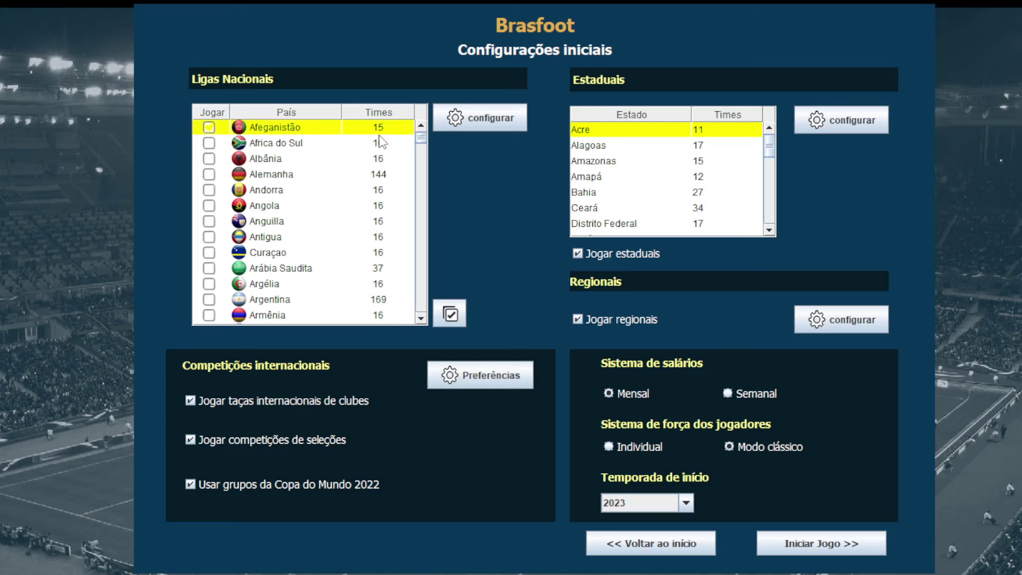
pyautogui.click(450, 314)
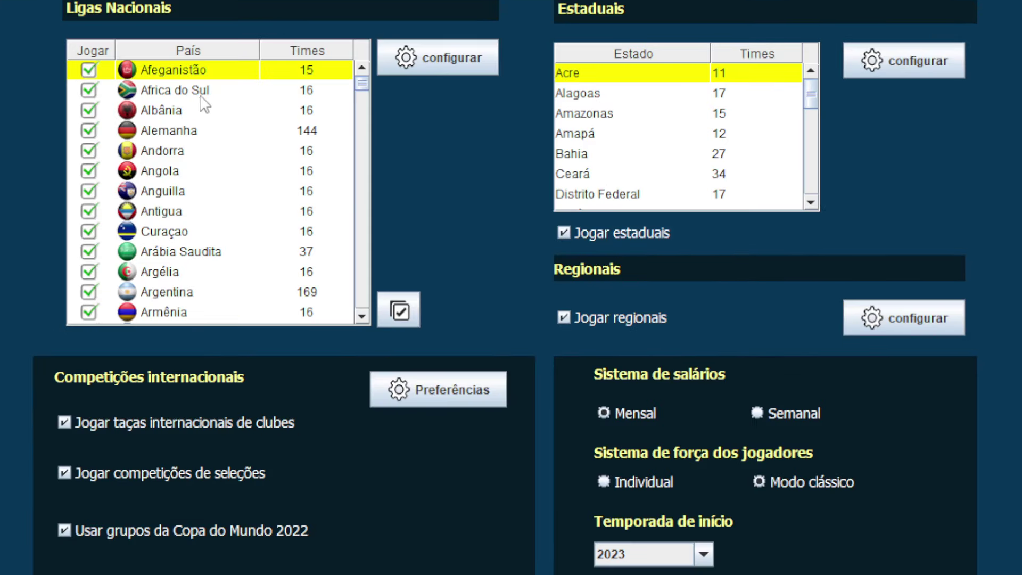
# Step: Review the team counts of the first countries in the national leagues list, from Afeganistão to Argentina
pyautogui.click(297, 144)
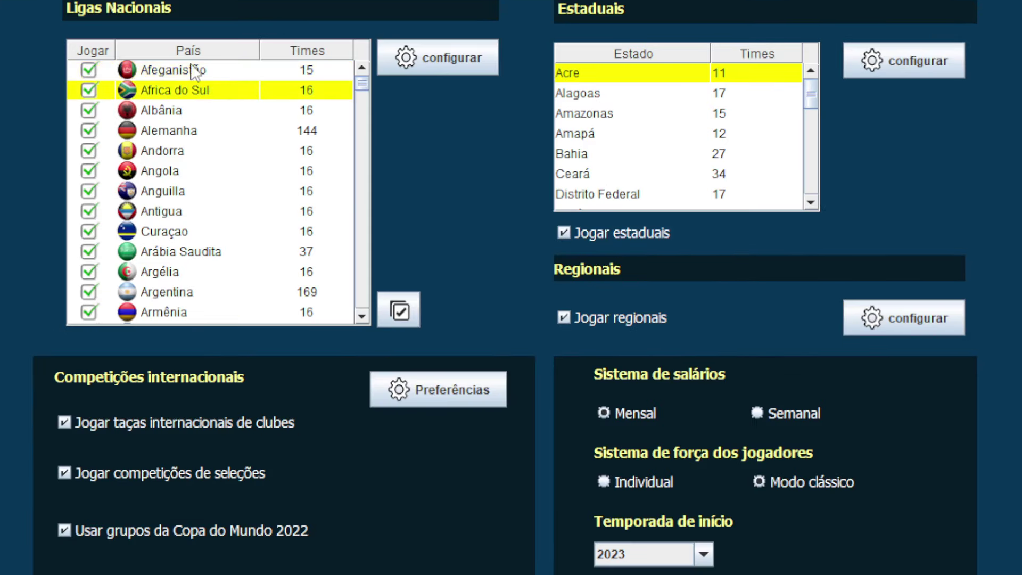
pyautogui.click(320, 71)
pyautogui.click(318, 93)
pyautogui.click(315, 112)
pyautogui.click(312, 157)
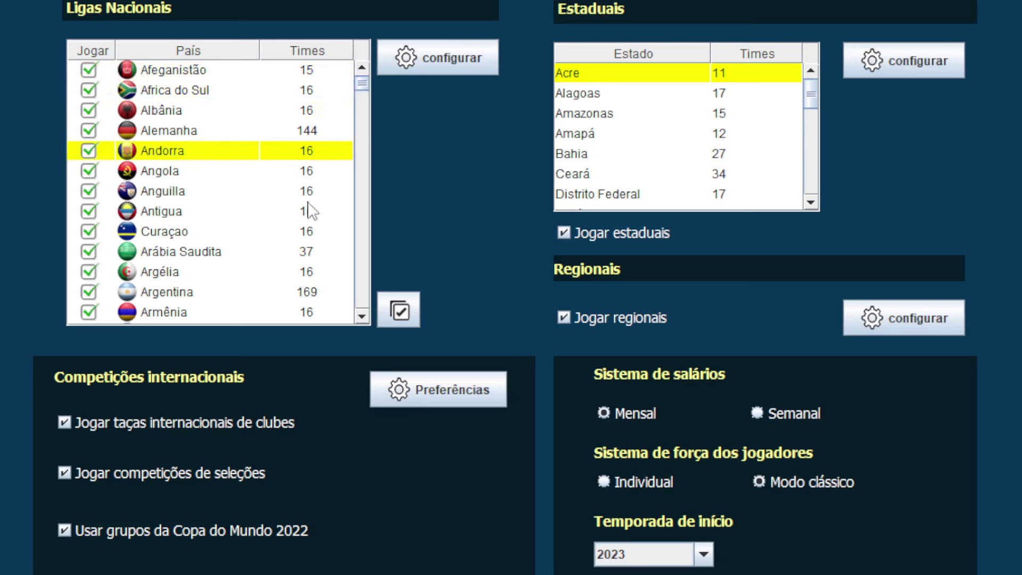
pyautogui.click(301, 213)
pyautogui.click(316, 252)
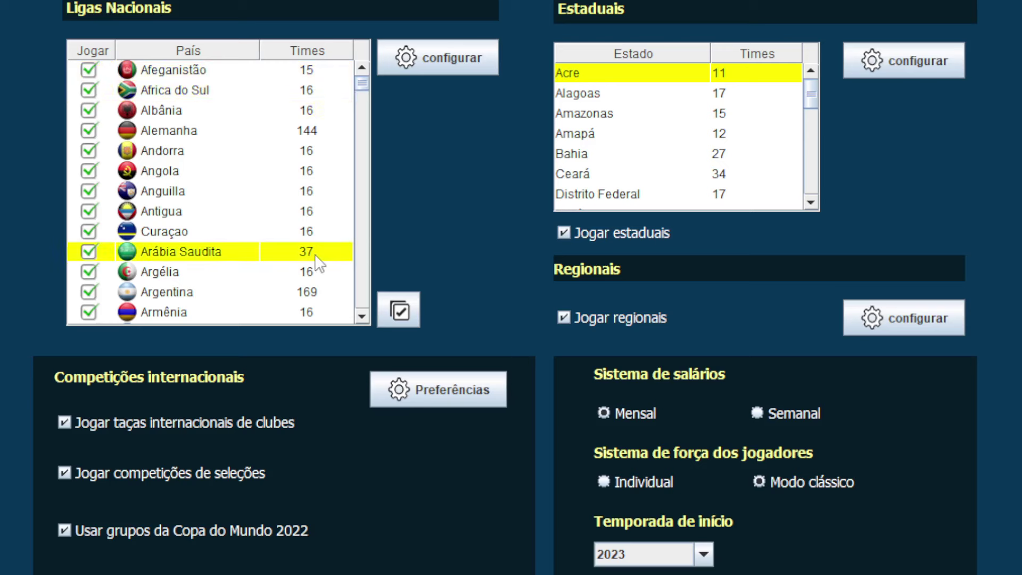
pyautogui.click(334, 128)
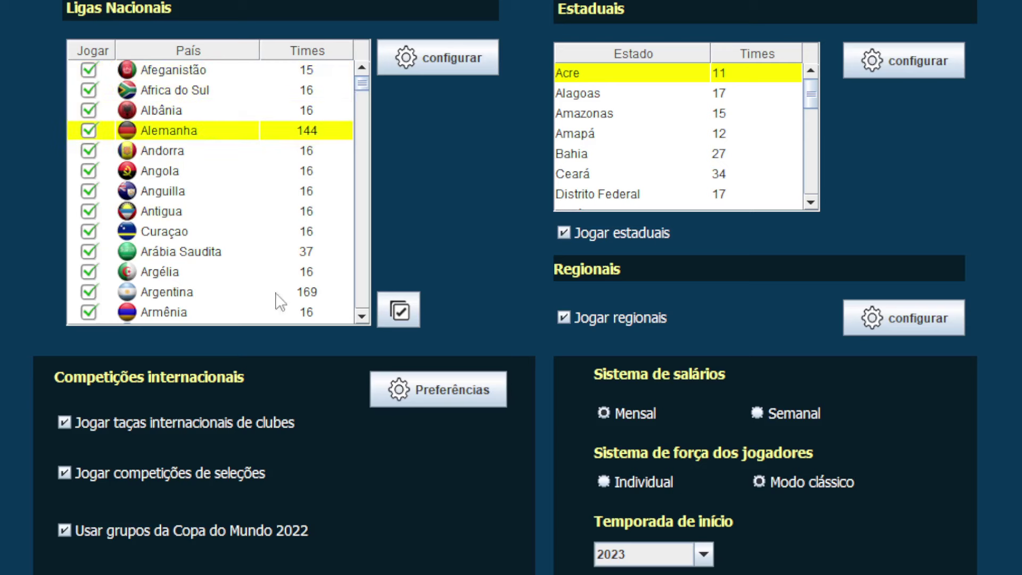
pyautogui.click(217, 293)
# Step: Examine the team counts of the larger leagues further down the list, including Brasil, Espanha, França, Holanda and Itália
pyautogui.scroll(-3, 217, 295)
pyautogui.scroll(-4, 258, 245)
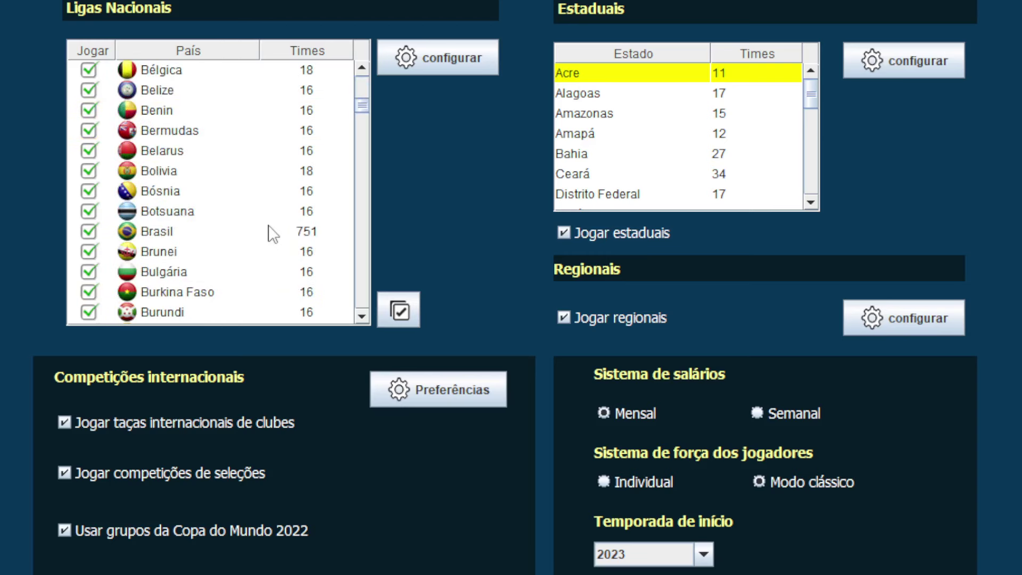
pyautogui.click(269, 231)
pyautogui.scroll(-4, 270, 230)
pyautogui.scroll(-9, 291, 196)
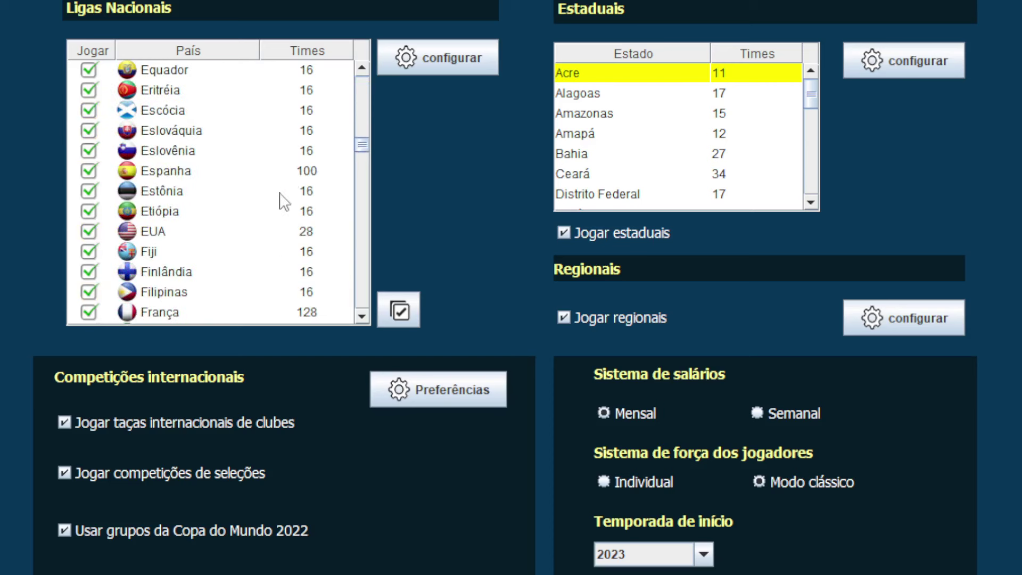
pyautogui.click(280, 178)
pyautogui.click(262, 312)
pyautogui.scroll(-4, 263, 313)
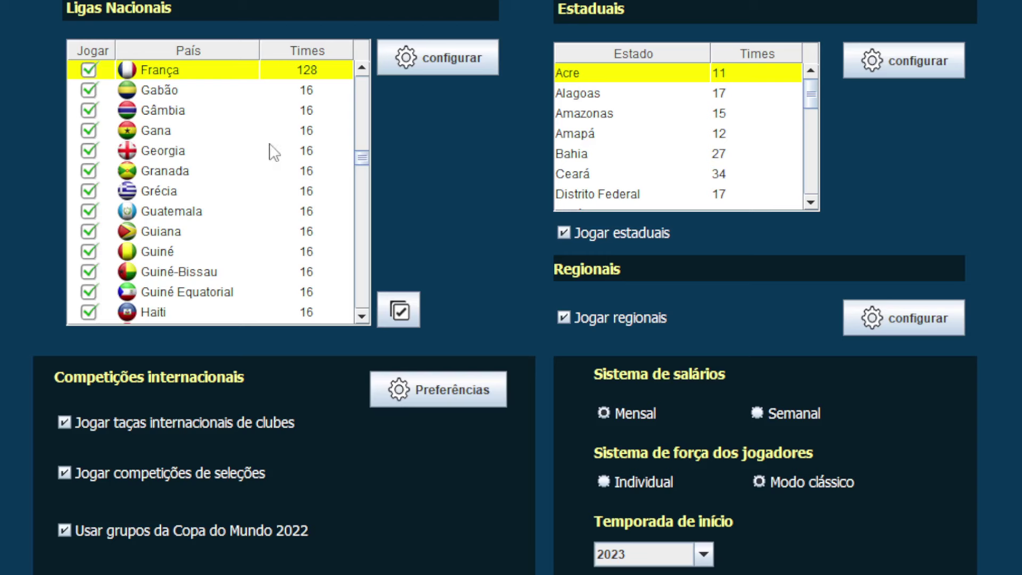
pyautogui.scroll(-7, 271, 151)
pyautogui.scroll(4, 271, 152)
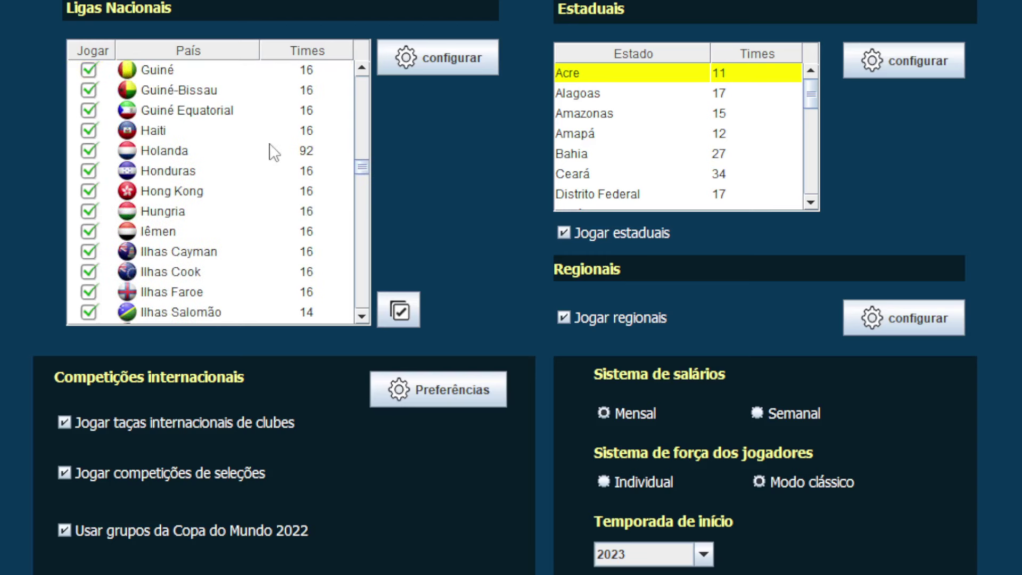
pyautogui.click(252, 152)
pyautogui.scroll(-7, 254, 230)
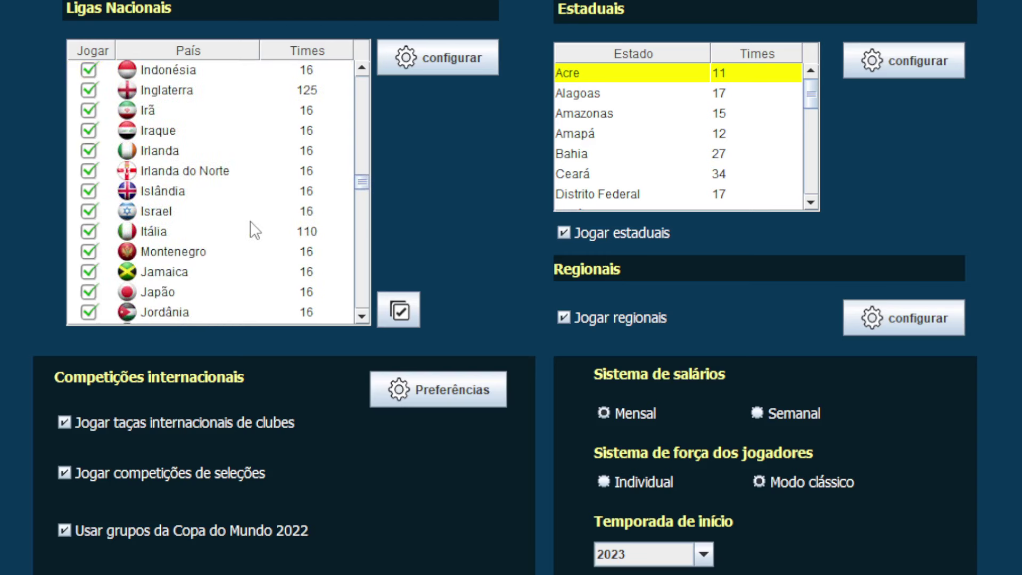
pyautogui.click(251, 227)
pyautogui.scroll(-2, 252, 226)
pyautogui.scroll(-12, 263, 248)
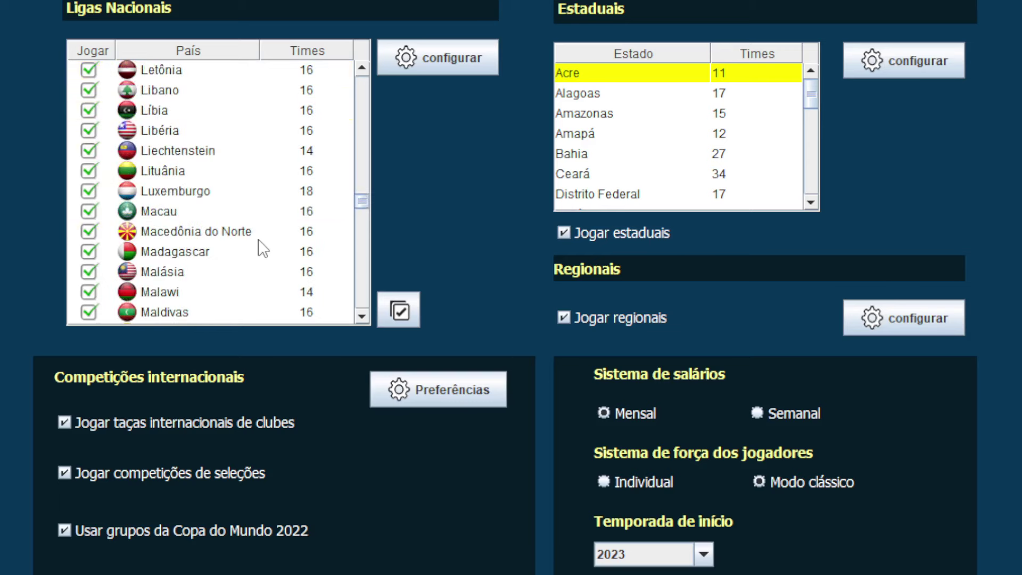
# Step: Open the league configuration for Guam near the end of the country list and review its divisions
pyautogui.moveTo(362, 230); pyautogui.dragTo(366, 317)
pyautogui.moveTo(312, 296); pyautogui.dragTo(327, 128)
pyautogui.click(290, 211)
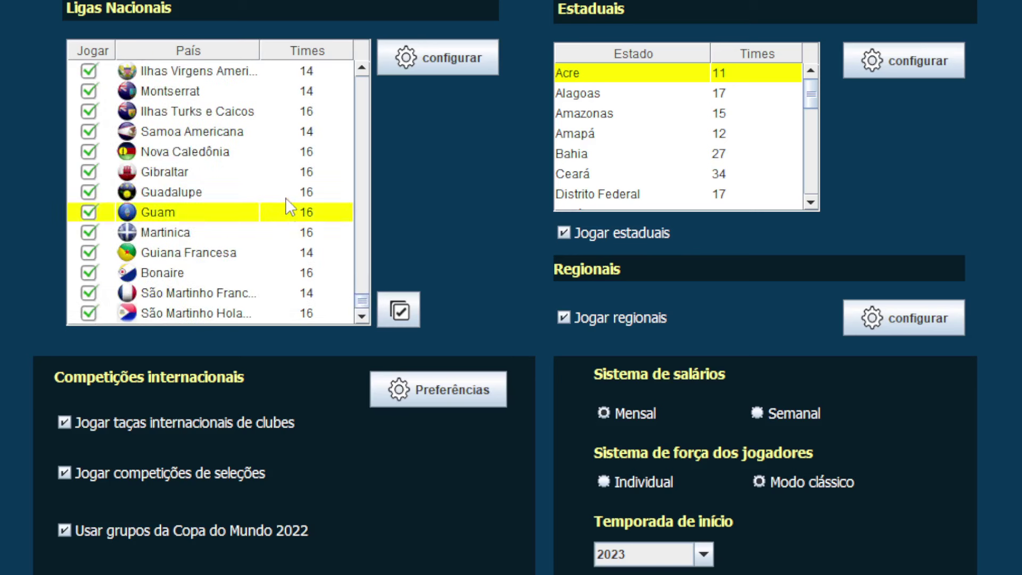
pyautogui.click(435, 53)
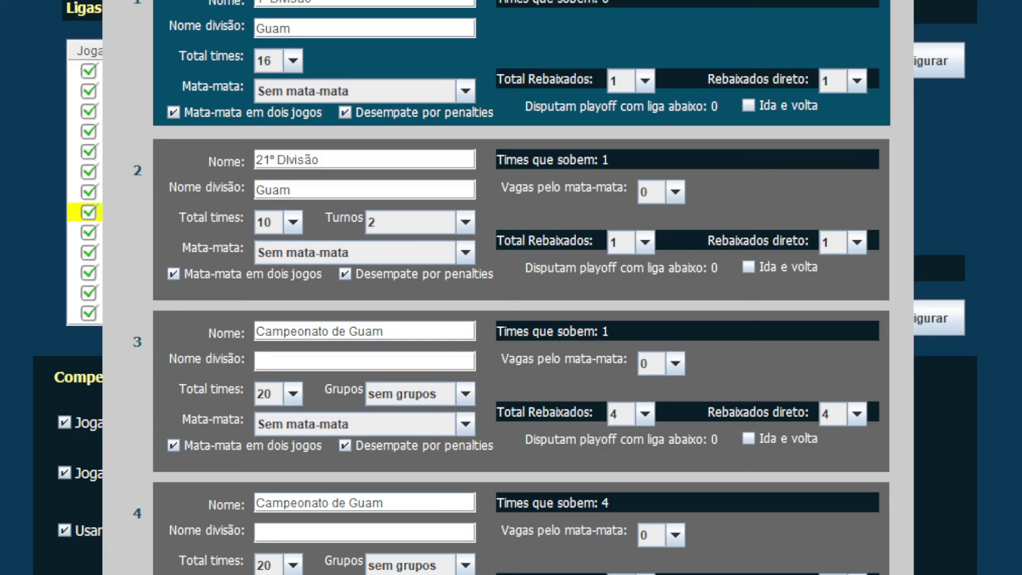
pyautogui.click(495, 17)
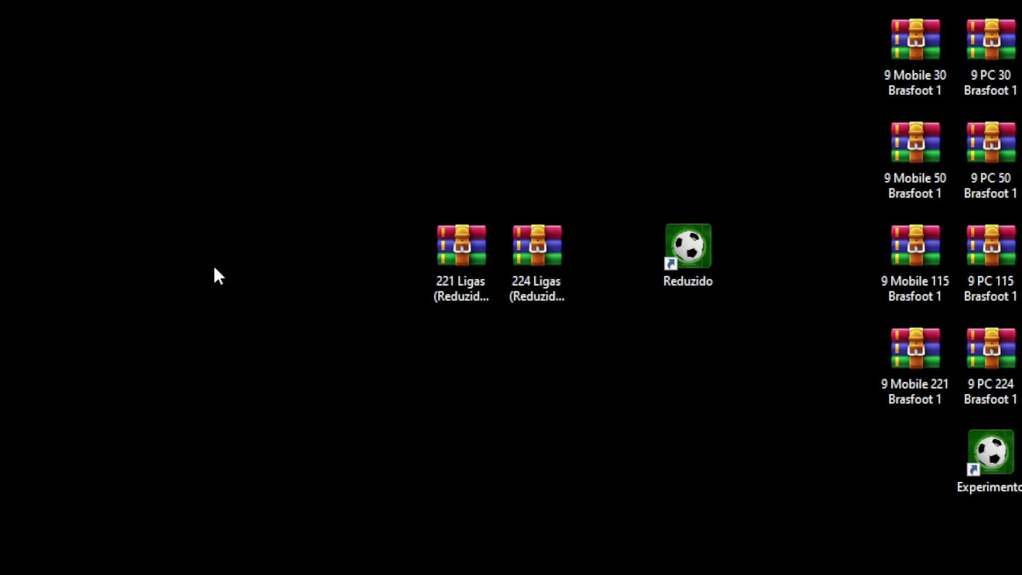
# Step: Open the 224 Ligas (Reduzido) PC archive, select its four folders and arrange its window to uncover the Reduzido shortcut
pyautogui.doubleClick(531, 244)
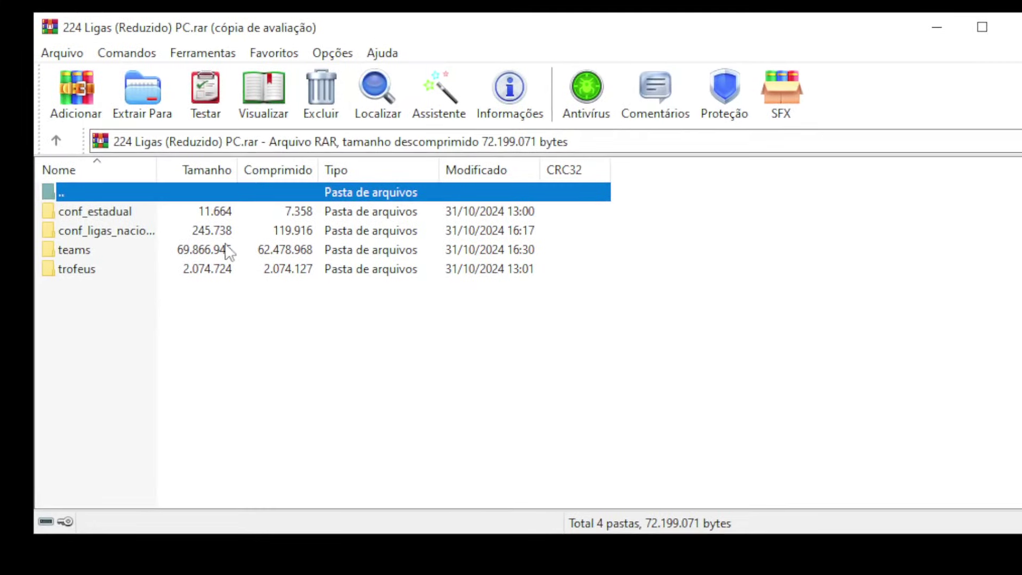
pyautogui.moveTo(137, 320); pyautogui.dragTo(106, 215)
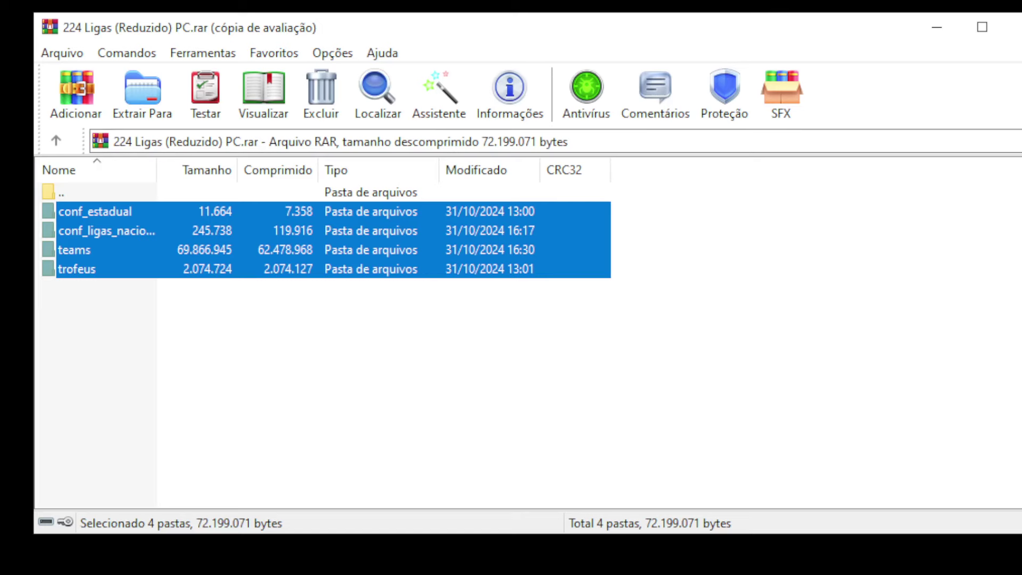
pyautogui.moveTo(1021, 164); pyautogui.dragTo(682, 164)
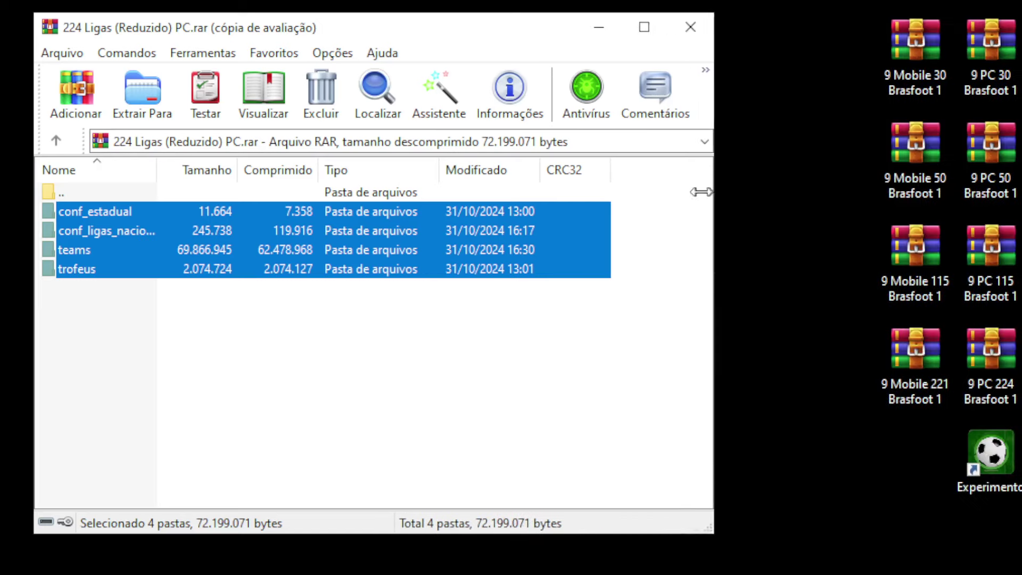
pyautogui.click(760, 164)
pyautogui.moveTo(469, 31); pyautogui.dragTo(355, 12)
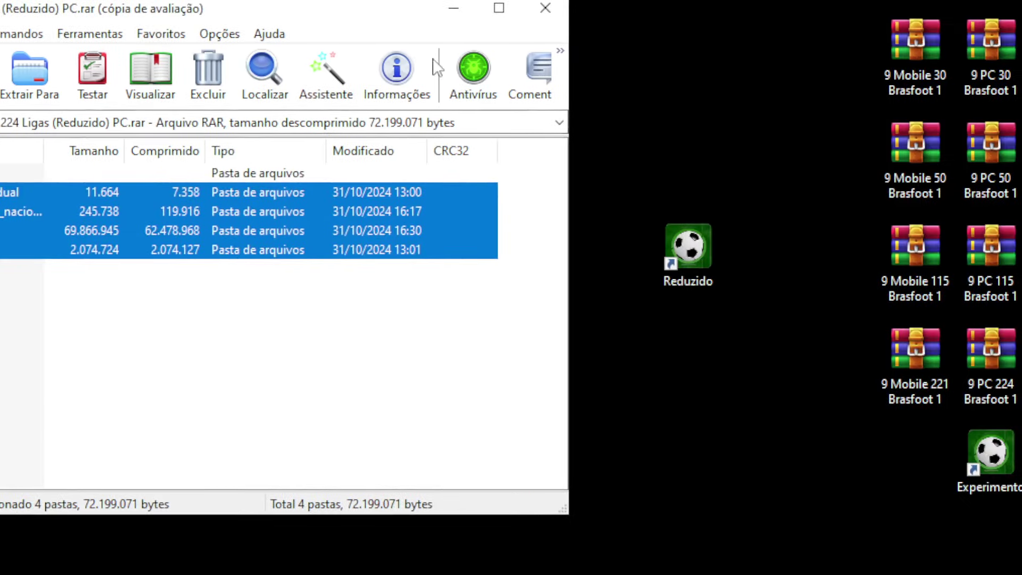
# Step: Open the Reduzido shortcut's file location and look inside the game's teams folder before returning to the game folder
pyautogui.rightClick(698, 250)
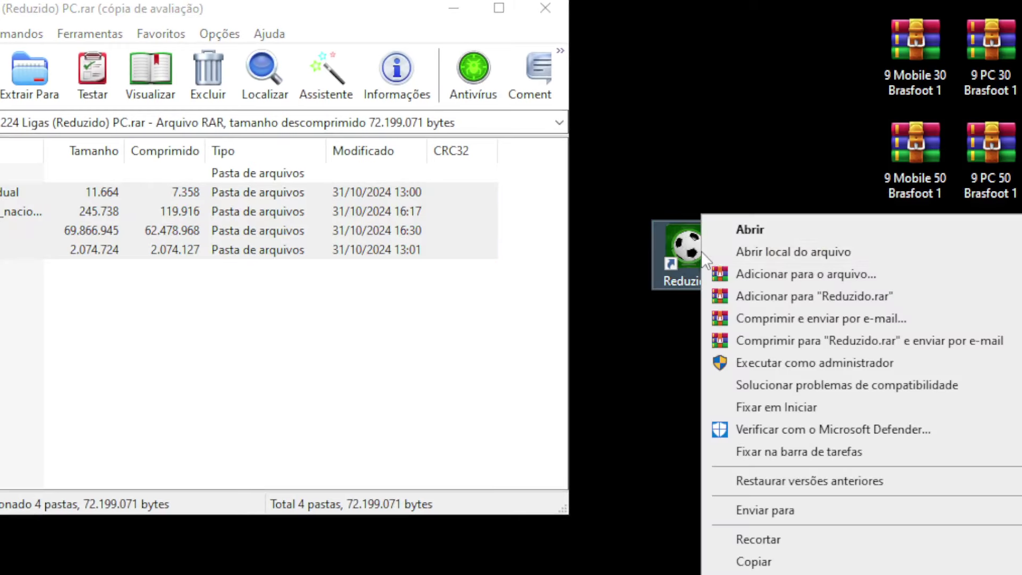
pyautogui.click(768, 254)
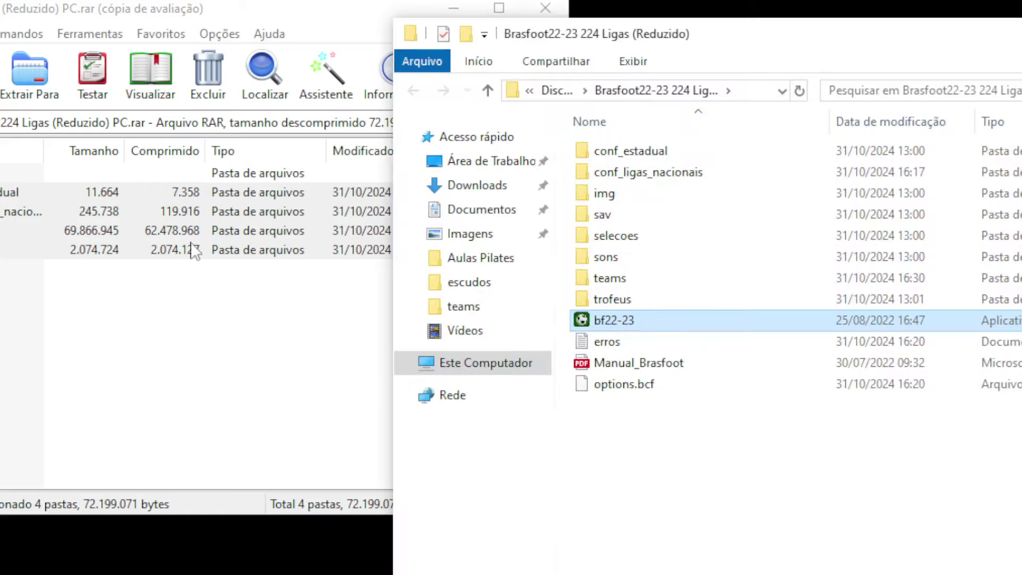
pyautogui.moveTo(556, 261); pyautogui.dragTo(453, 264)
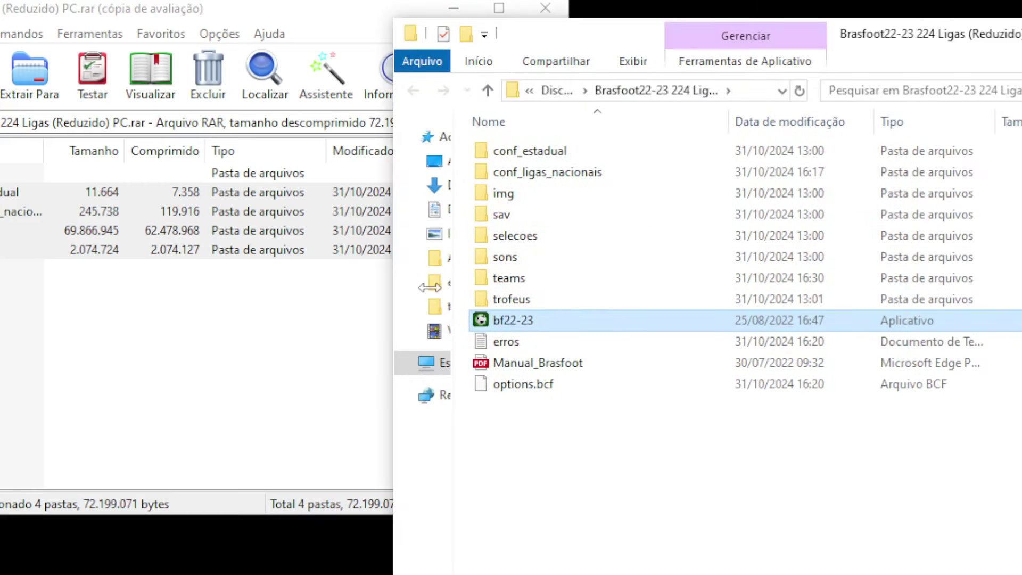
pyautogui.doubleClick(505, 278)
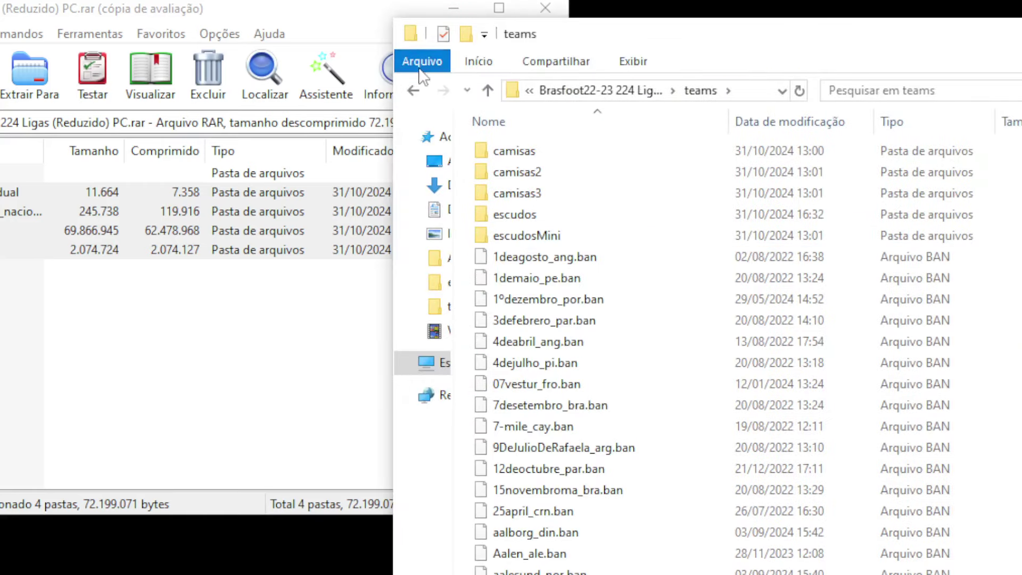
pyautogui.click(414, 91)
# Step: Return to the 224 Ligas (Reduzido) PC archive, clear the folder selection and close the archive
pyautogui.click(18, 292)
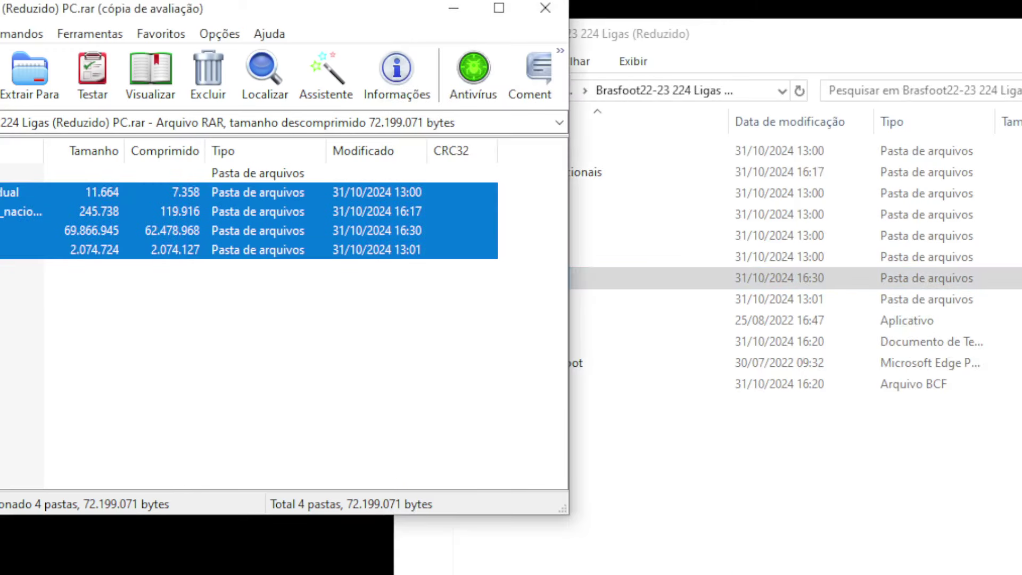
pyautogui.moveTo(6, 216); pyautogui.dragTo(54, 229)
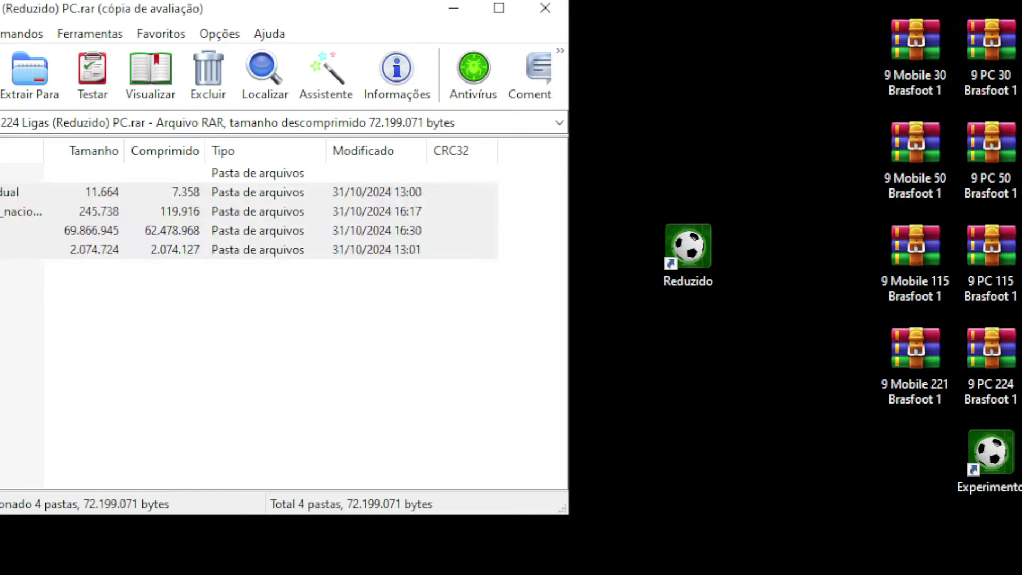
pyautogui.click(452, 8)
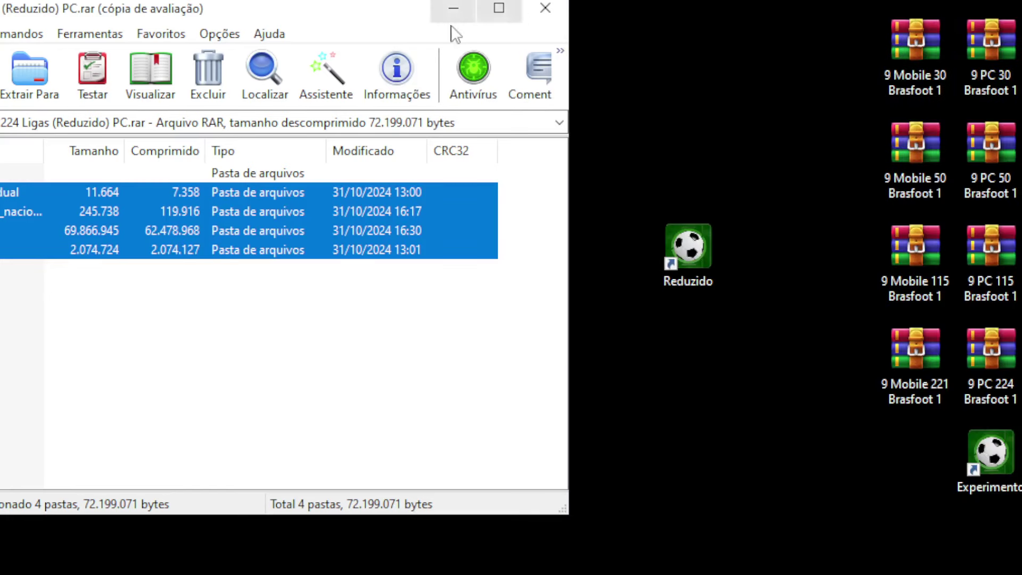
pyautogui.click(213, 346)
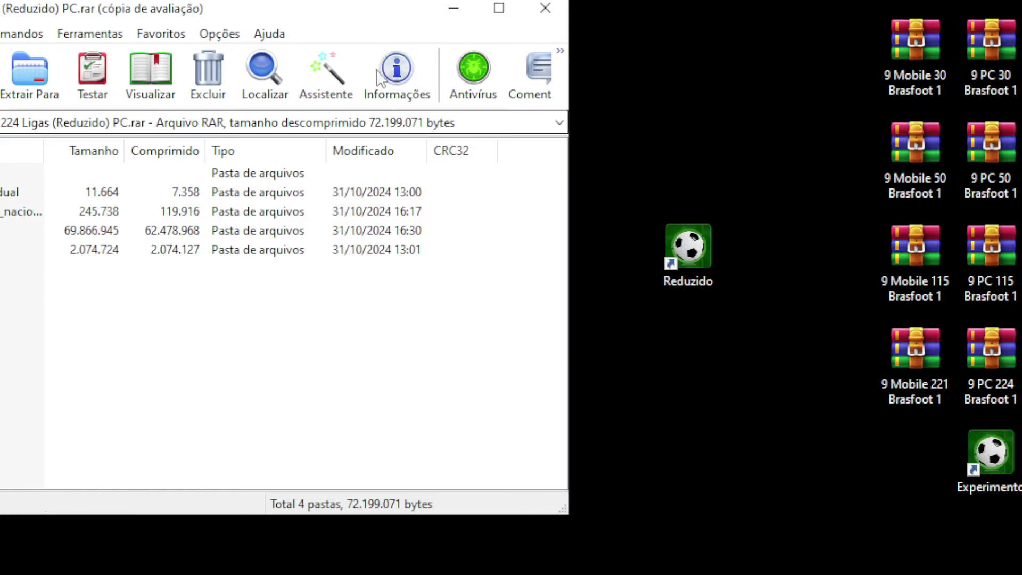
pyautogui.click(548, 10)
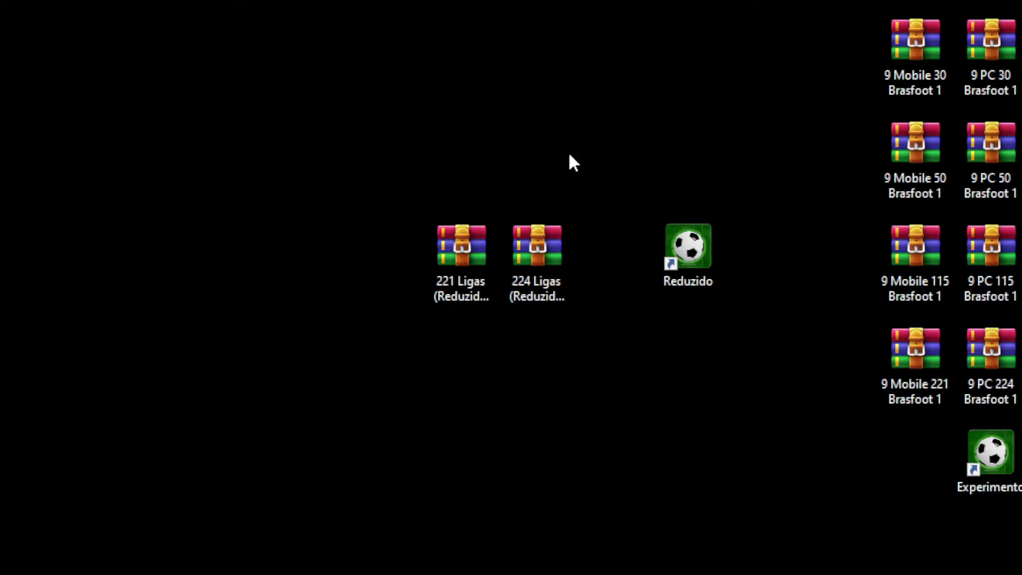
# Step: Refresh the desktop and move the 221 Ligas (Reduzido) Mobile archive farther away from the PC archive
pyautogui.rightClick(472, 11)
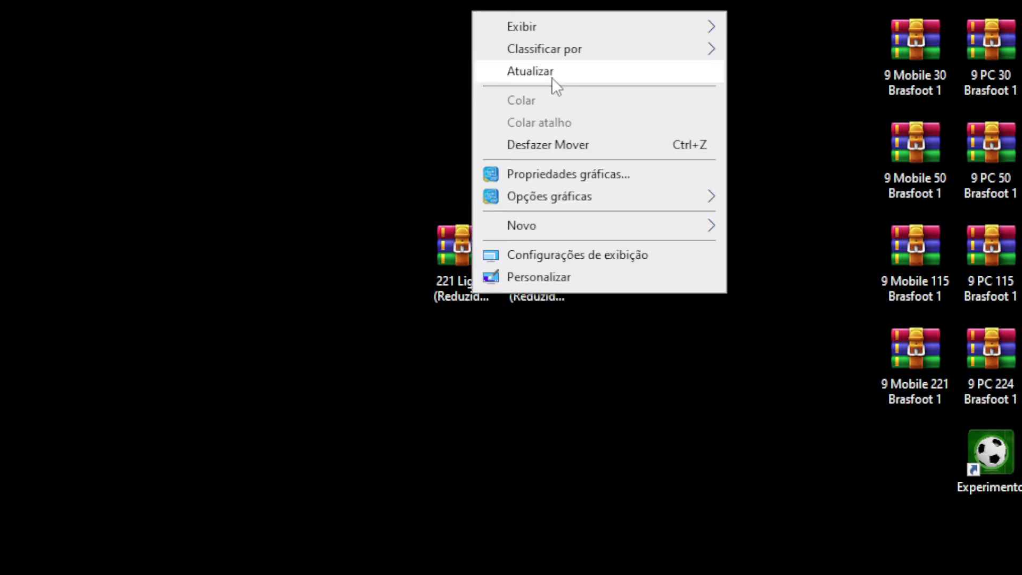
pyautogui.click(548, 70)
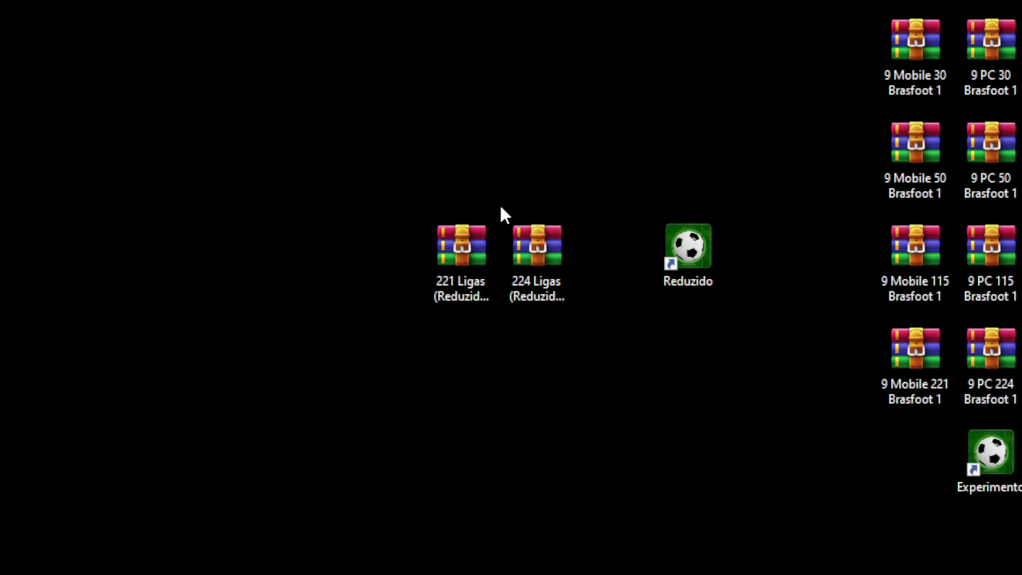
pyautogui.moveTo(474, 228); pyautogui.dragTo(405, 221)
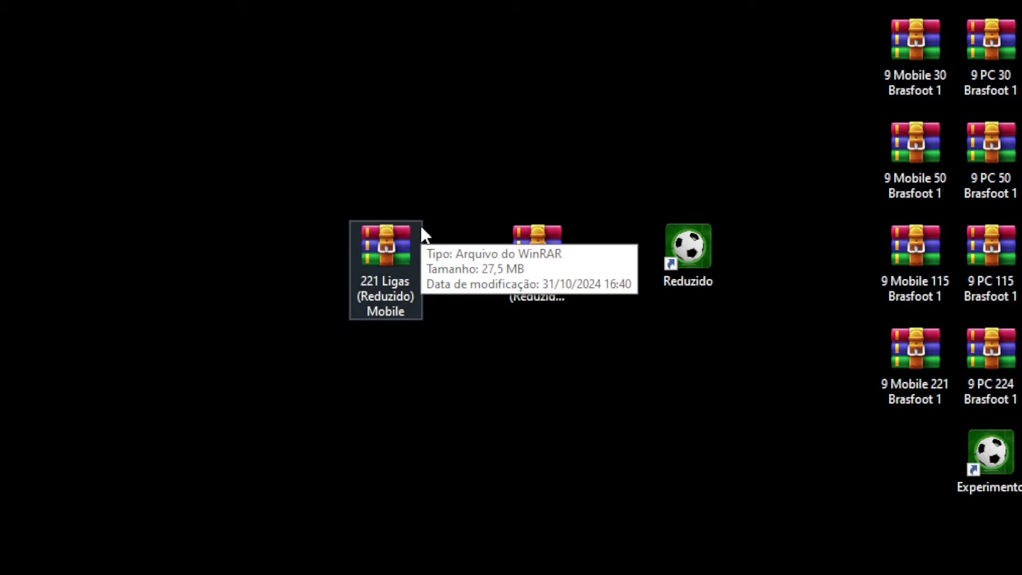
pyautogui.moveTo(313, 163); pyautogui.dragTo(461, 397)
pyautogui.click(499, 135)
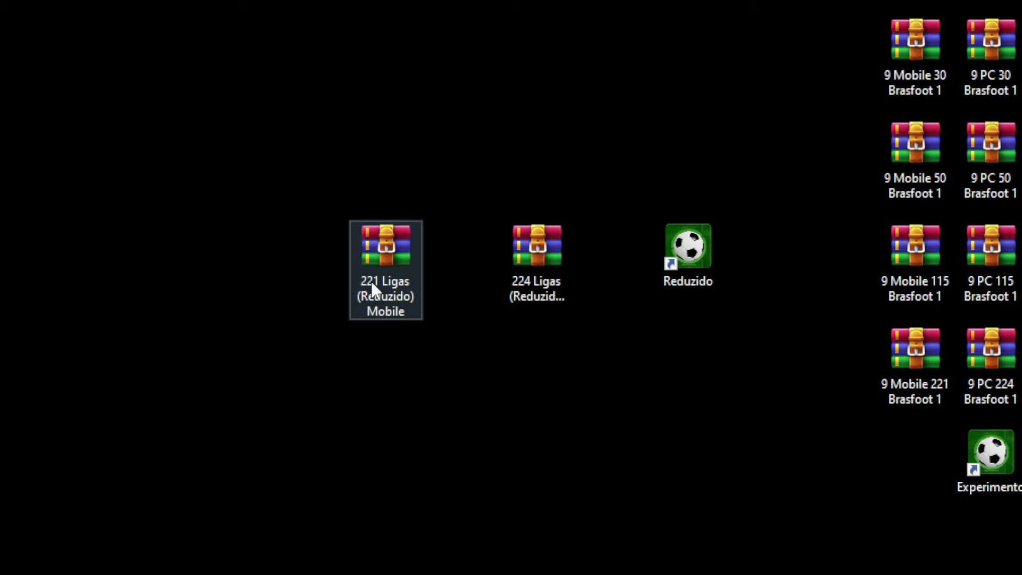
pyautogui.click(543, 282)
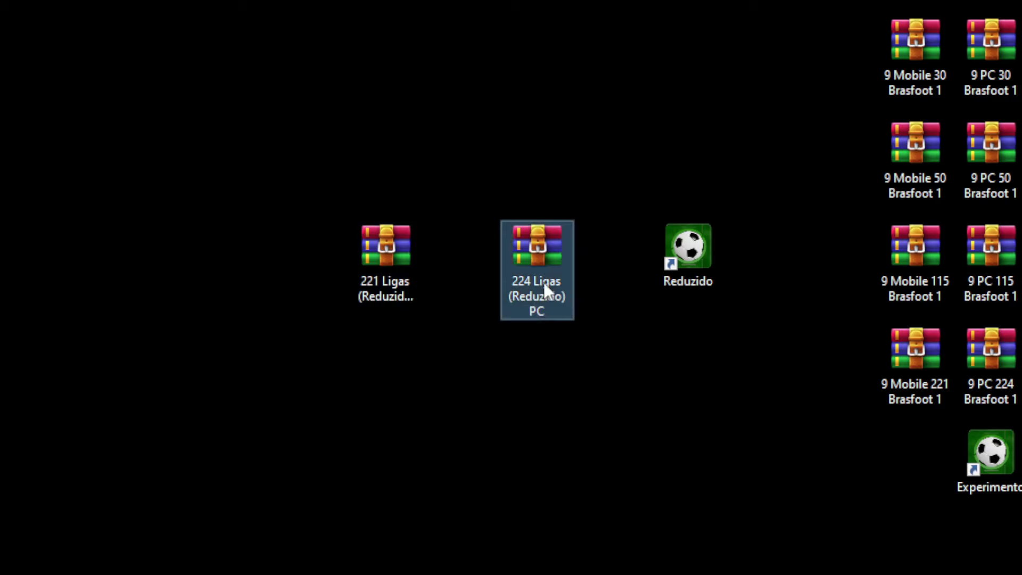
pyautogui.moveTo(536, 285); pyautogui.dragTo(509, 288)
pyautogui.click(410, 255)
pyautogui.click(511, 277)
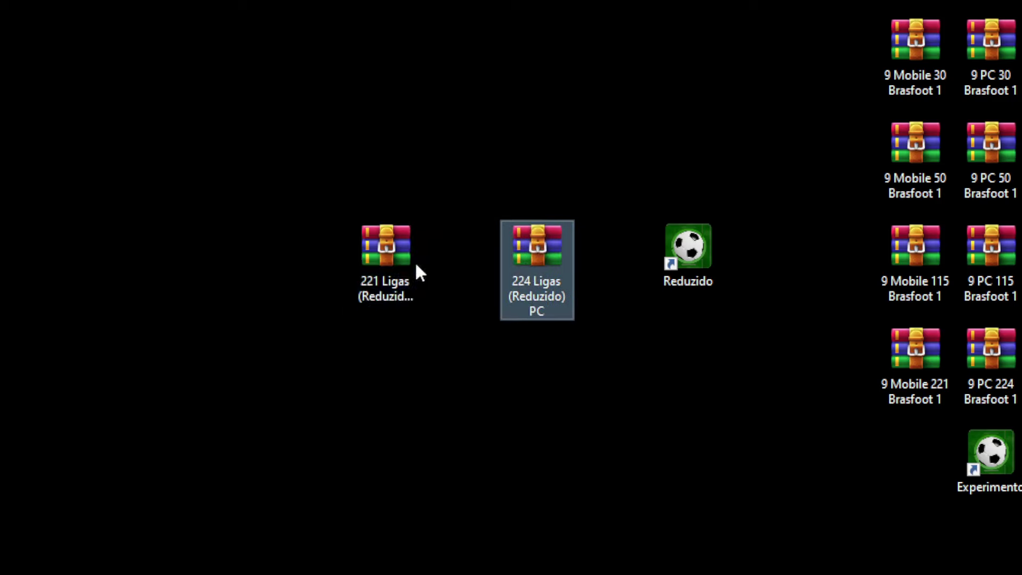
# Step: Point out the 221 Ligas (Reduzido) Mobile archive and the 224 Ligas (Reduzido) PC archive by selecting each one
pyautogui.click(389, 264)
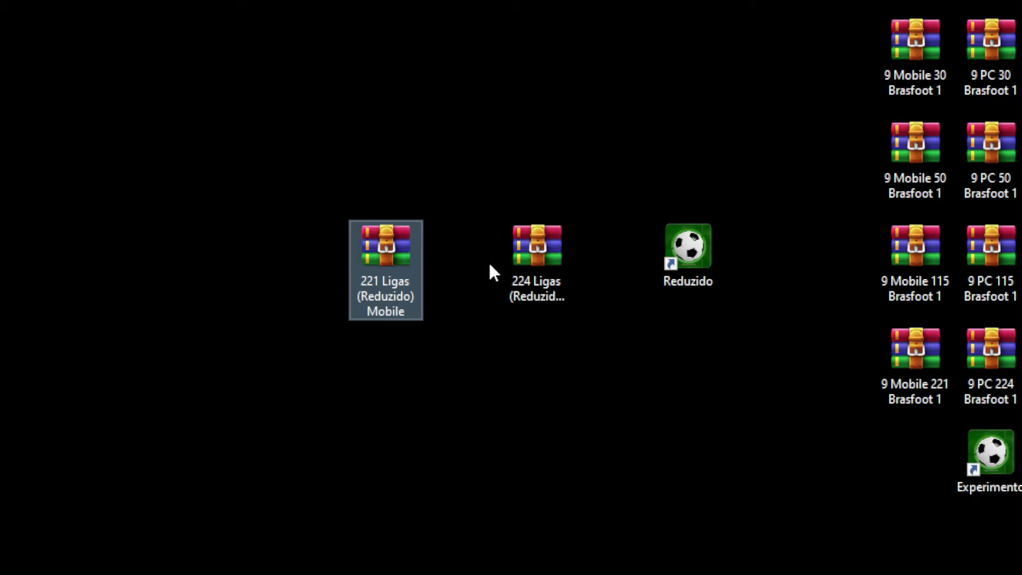
pyautogui.click(523, 263)
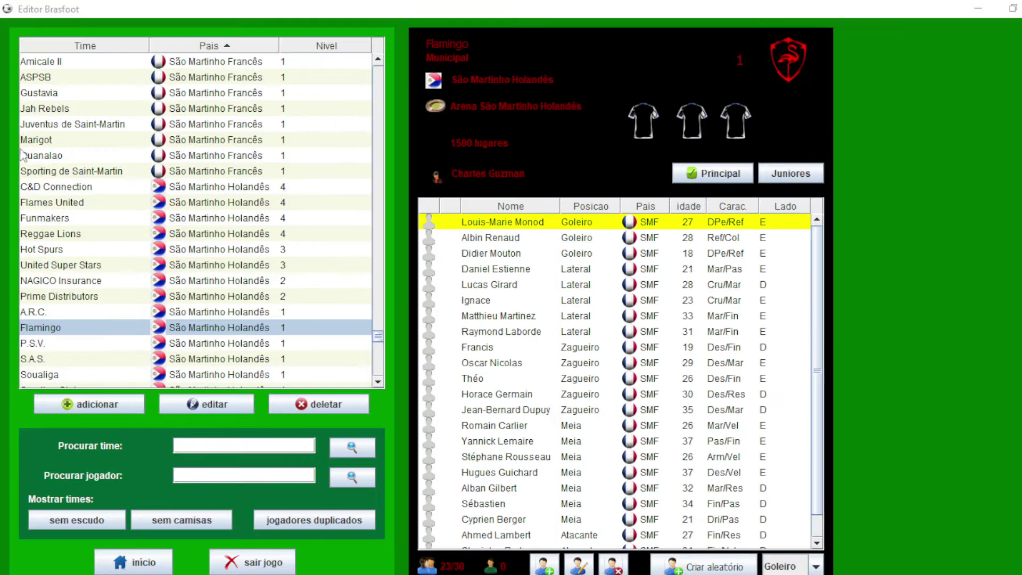
# Step: In the Brasfoot editor, view the Ouanalao and Junior Stars teams of São Martinho Francês and C&D Connection of São Martinho Holandês
pyautogui.click(253, 158)
pyautogui.scroll(3, 255, 131)
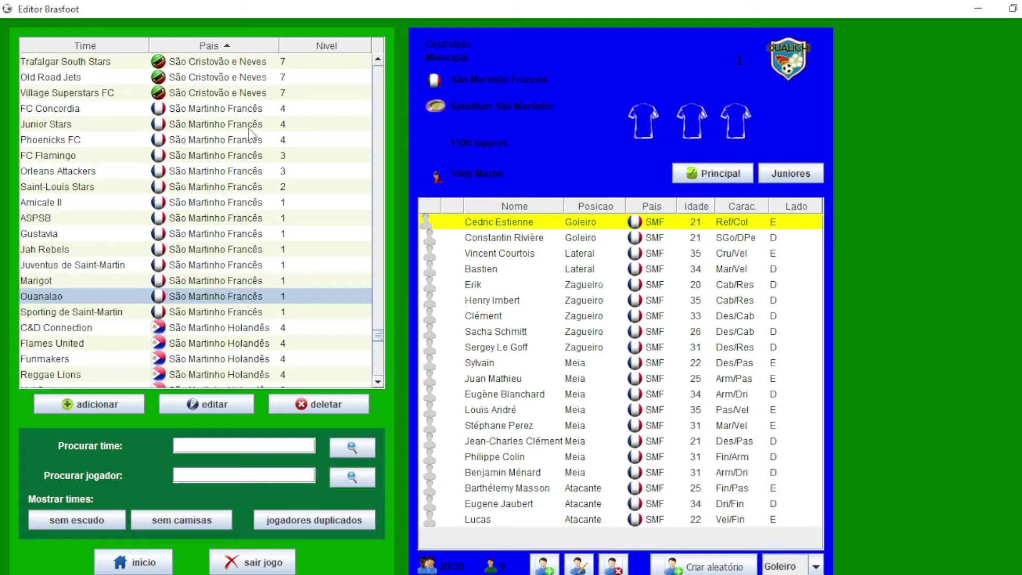
pyautogui.click(249, 129)
pyautogui.click(229, 327)
pyautogui.scroll(-3, 263, 336)
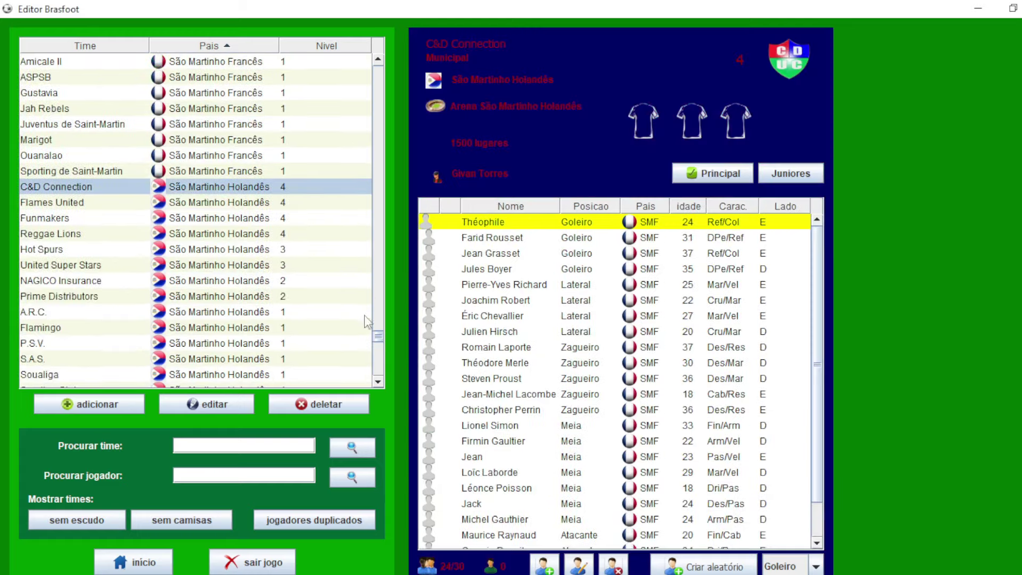
# Step: Look through Bonaire's teams in the list, including Real Rincon and Real Rincon II, and minimize the editor
pyautogui.moveTo(381, 341); pyautogui.dragTo(364, 111)
pyautogui.scroll(-6, 309, 181)
pyautogui.click(174, 92)
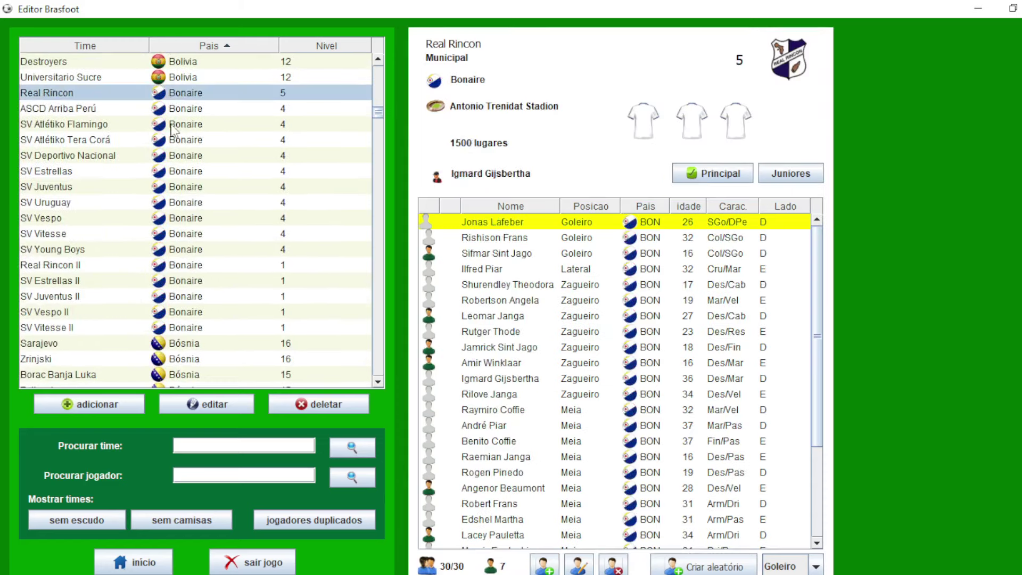
pyautogui.click(175, 155)
pyautogui.click(185, 237)
pyautogui.click(196, 269)
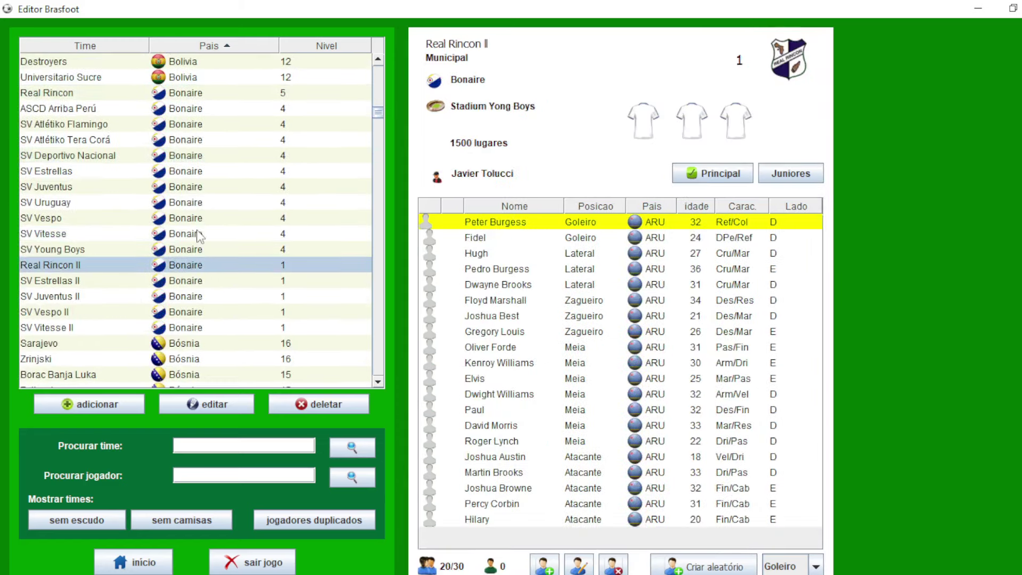
pyautogui.click(198, 218)
pyautogui.click(199, 124)
pyautogui.click(200, 92)
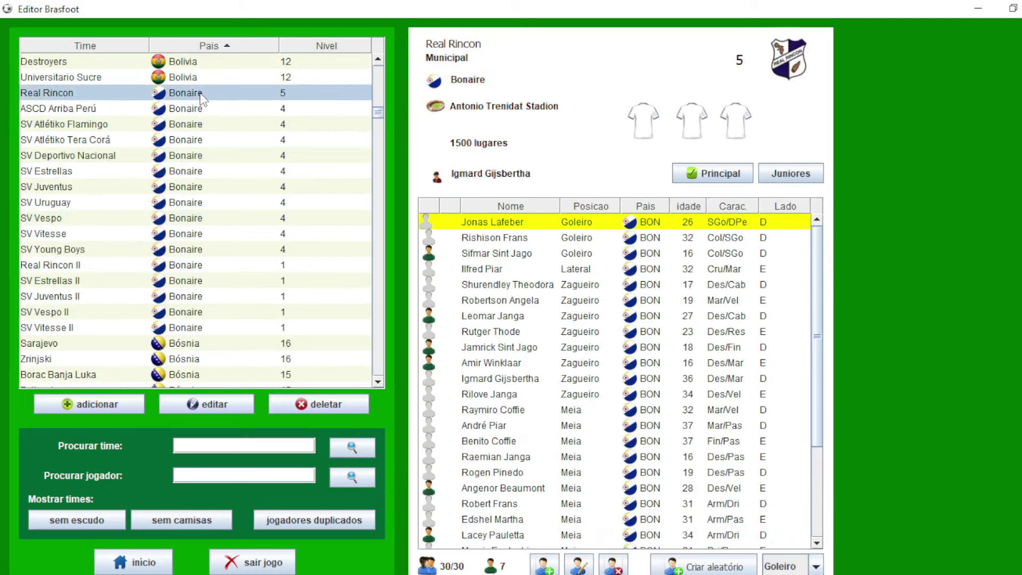
pyautogui.click(978, 9)
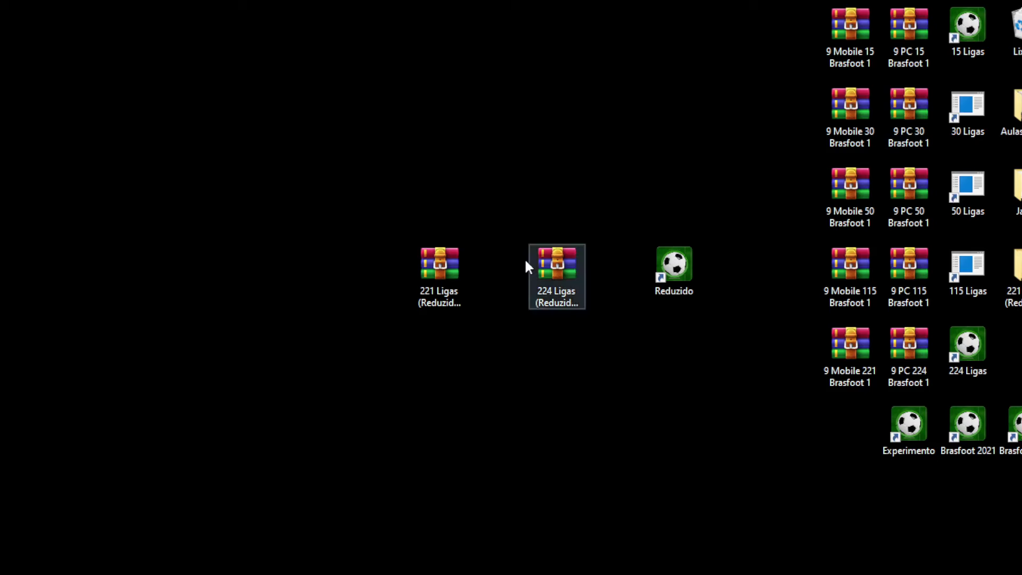
# Step: Open the 221 Ligas (Reduzido) Mobile archive, shift its window slightly and enter the folder it contains
pyautogui.click(438, 267)
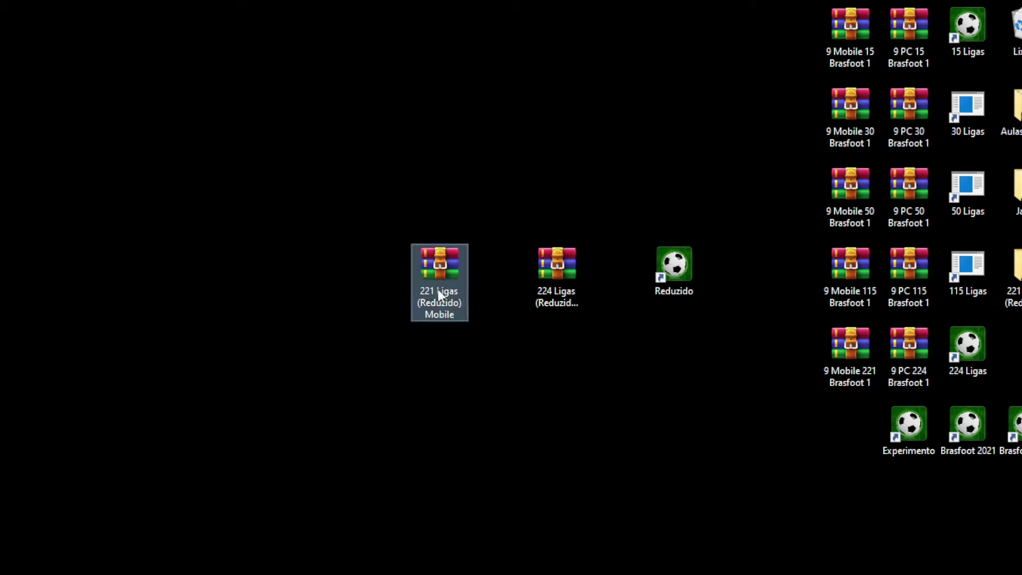
pyautogui.moveTo(372, 213); pyautogui.dragTo(507, 383)
pyautogui.click(400, 235)
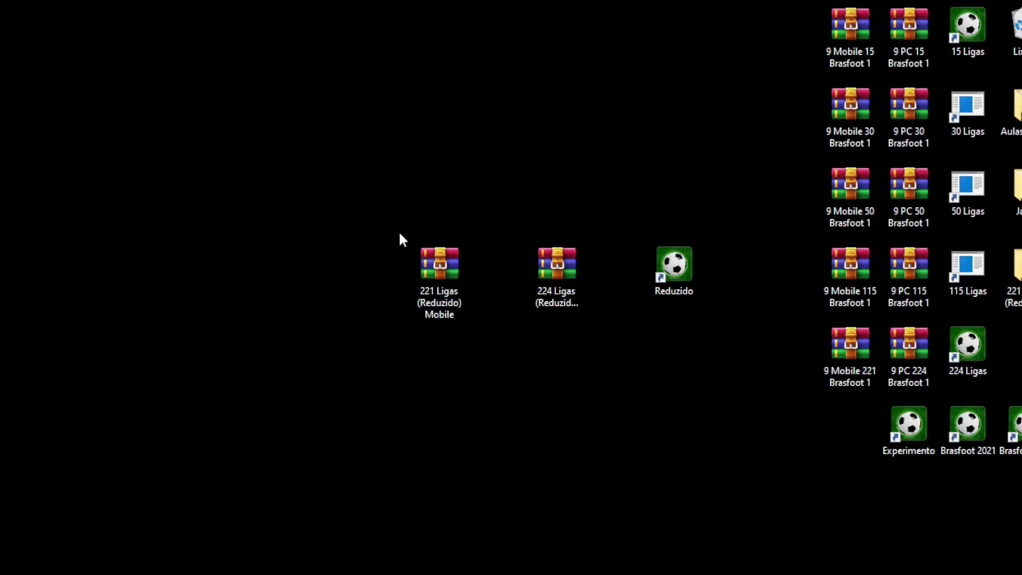
pyautogui.doubleClick(436, 269)
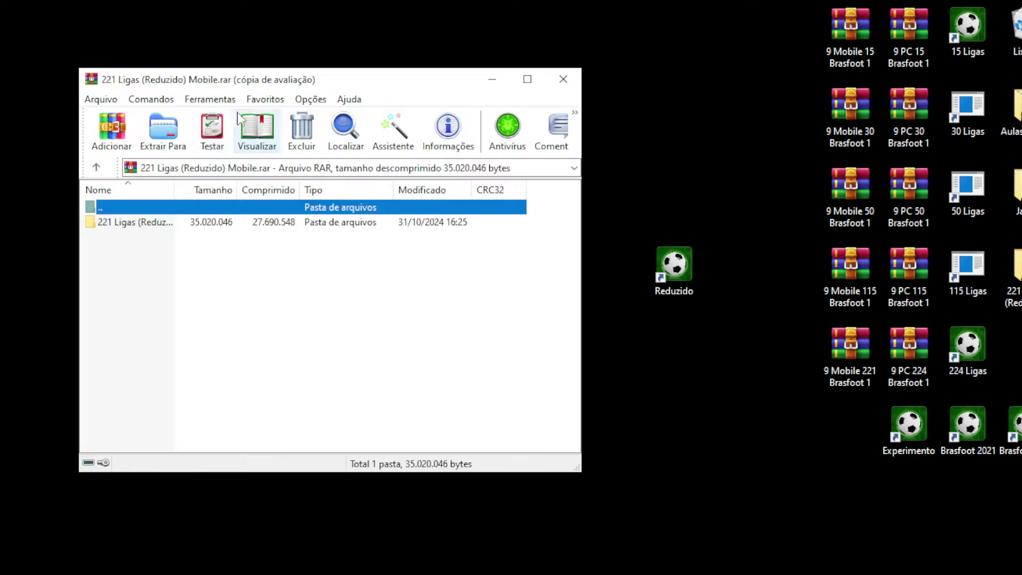
pyautogui.moveTo(281, 88); pyautogui.dragTo(356, 98)
pyautogui.click(219, 234)
pyautogui.doubleClick(221, 238)
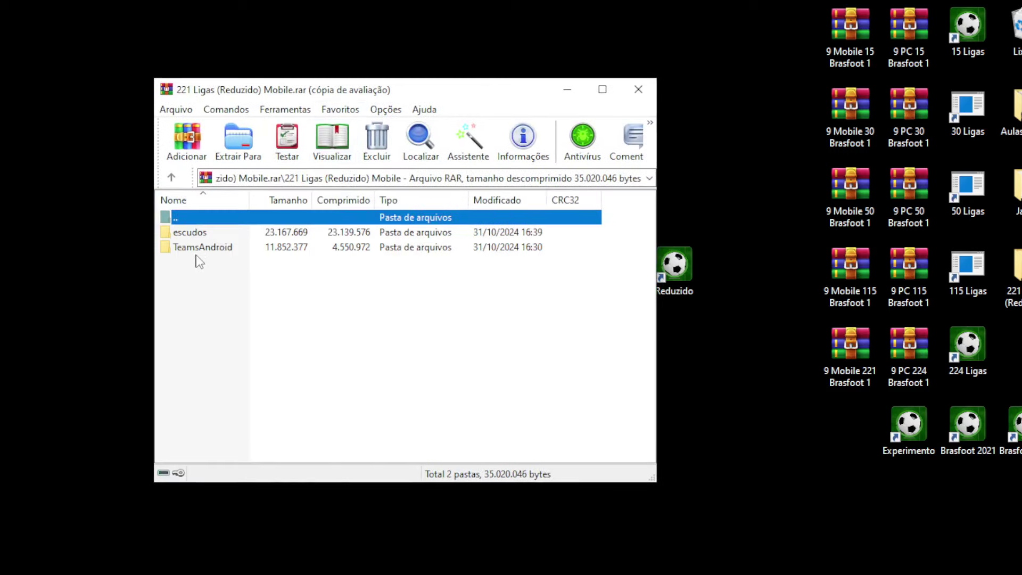
# Step: Highlight the TeamsAndroid and escudos folders alternately inside the mobile archive to point them out
pyautogui.click(198, 247)
pyautogui.click(204, 233)
pyautogui.click(209, 248)
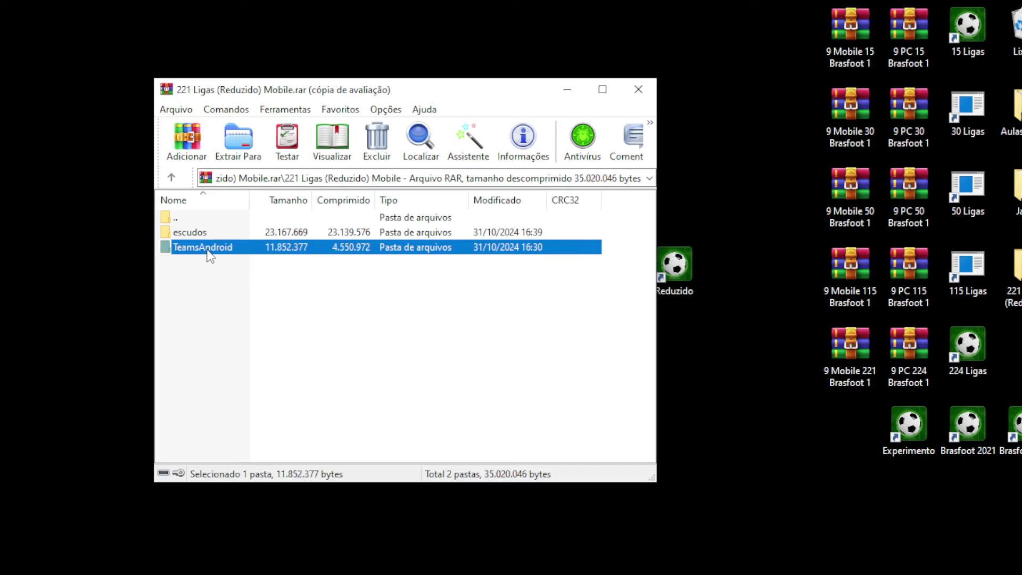
pyautogui.click(208, 234)
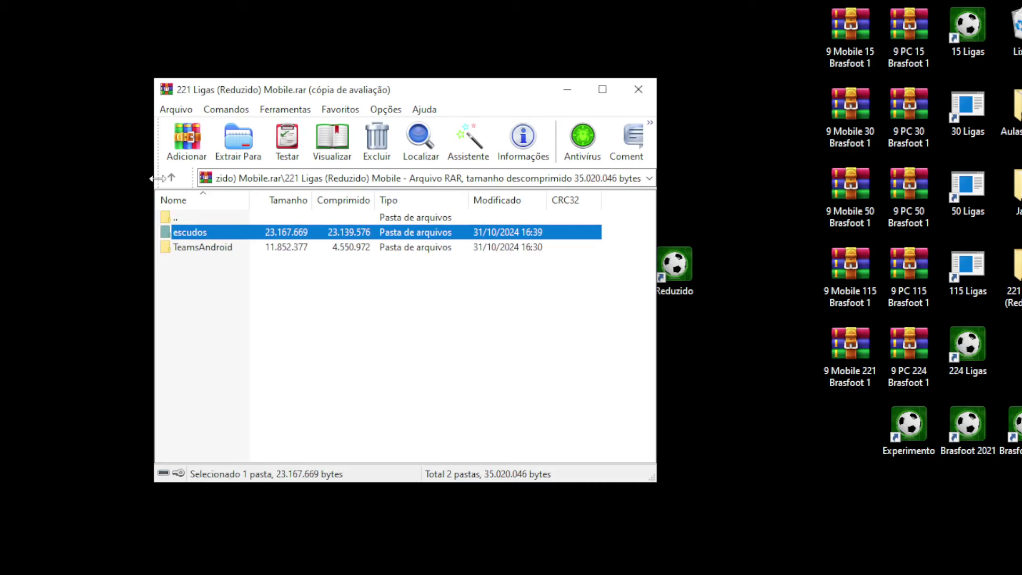
pyautogui.click(192, 249)
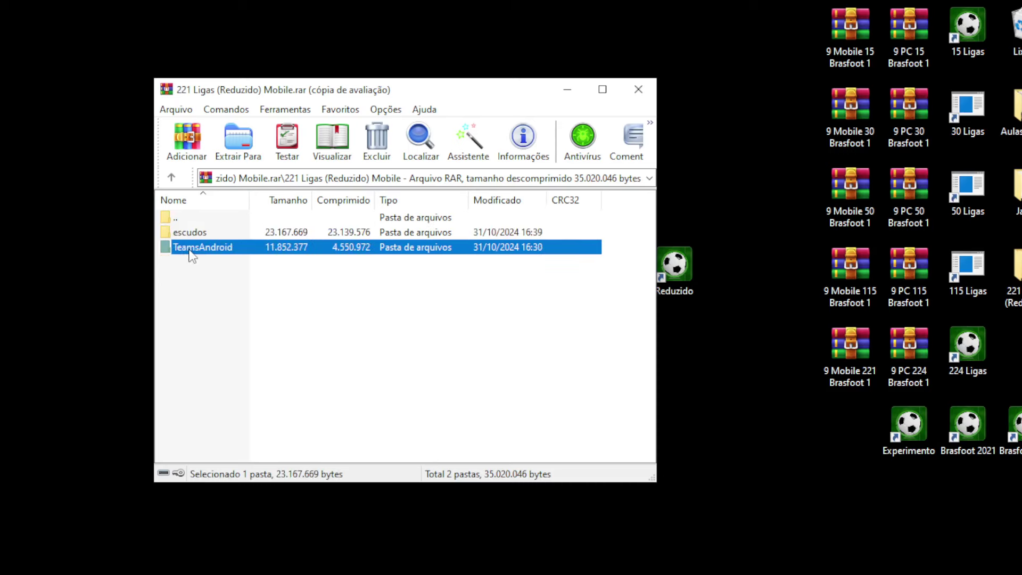
pyautogui.click(182, 235)
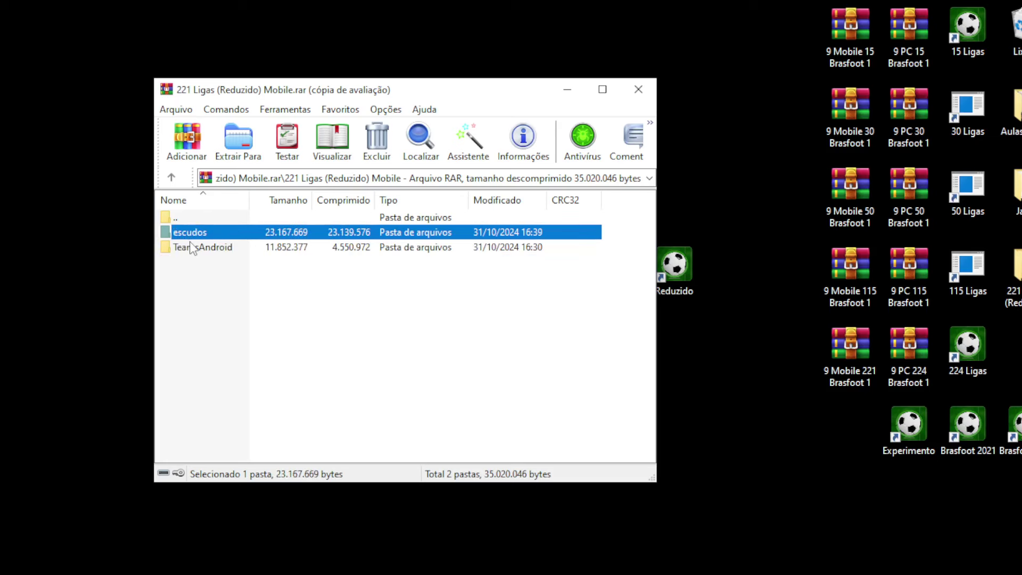
# Step: Examine the files inside the TeamsAndroid folder and the escudos folder, return to the parent folder and close the mobile archive
pyautogui.doubleClick(193, 248)
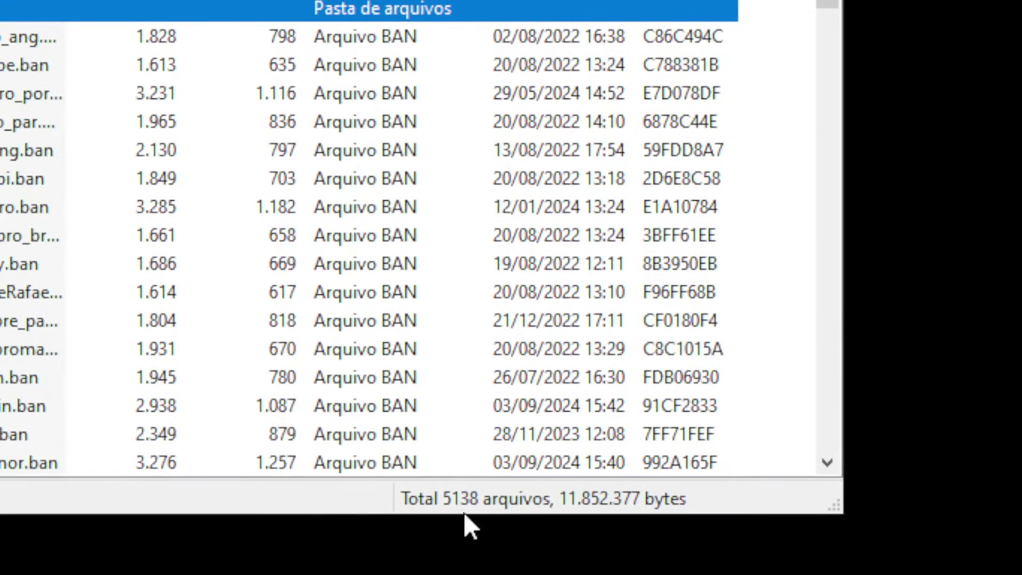
pyautogui.press('Return')
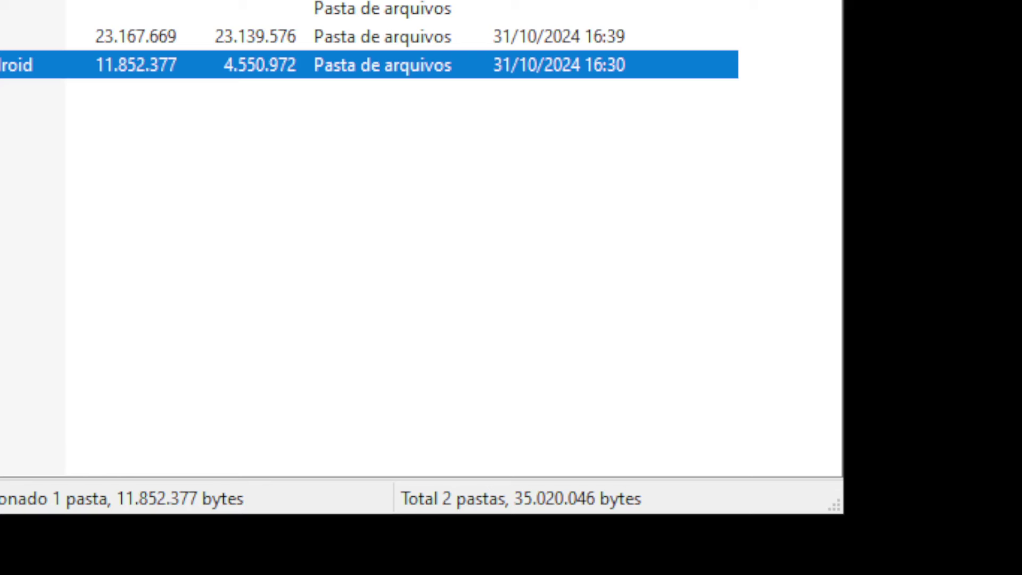
pyautogui.click(5, 35)
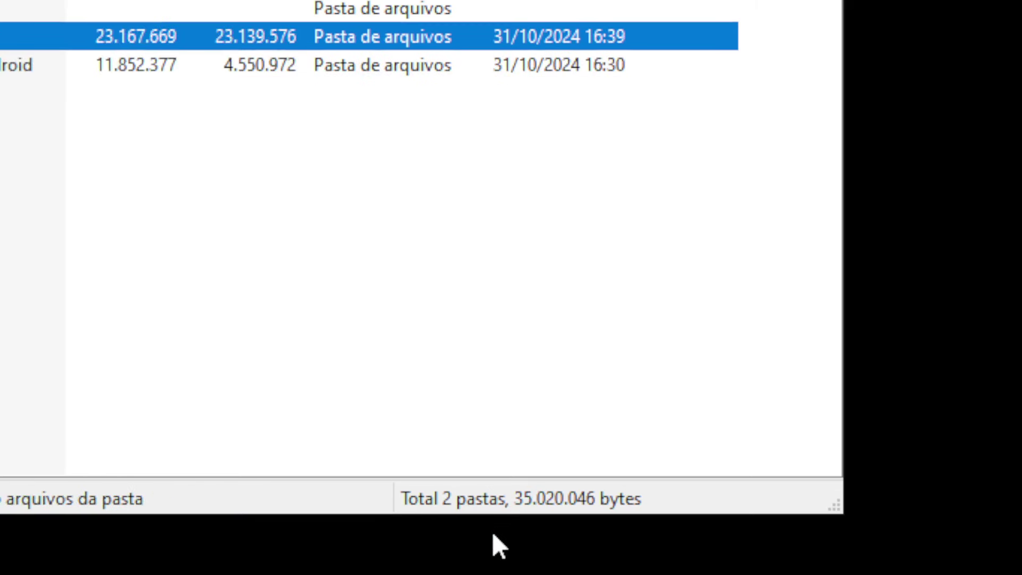
pyautogui.press('Return')
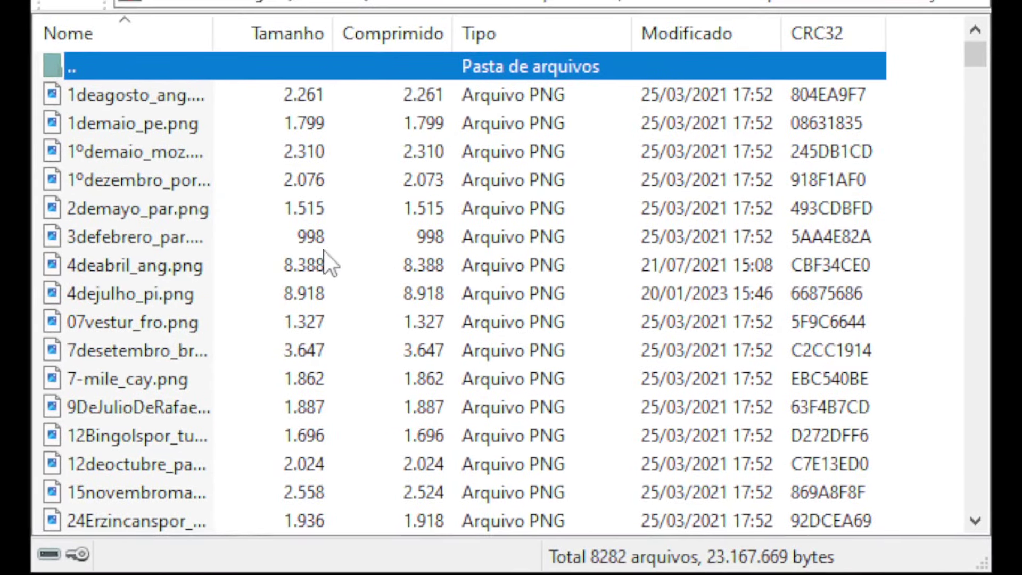
pyautogui.click(228, 294)
pyautogui.click(171, 148)
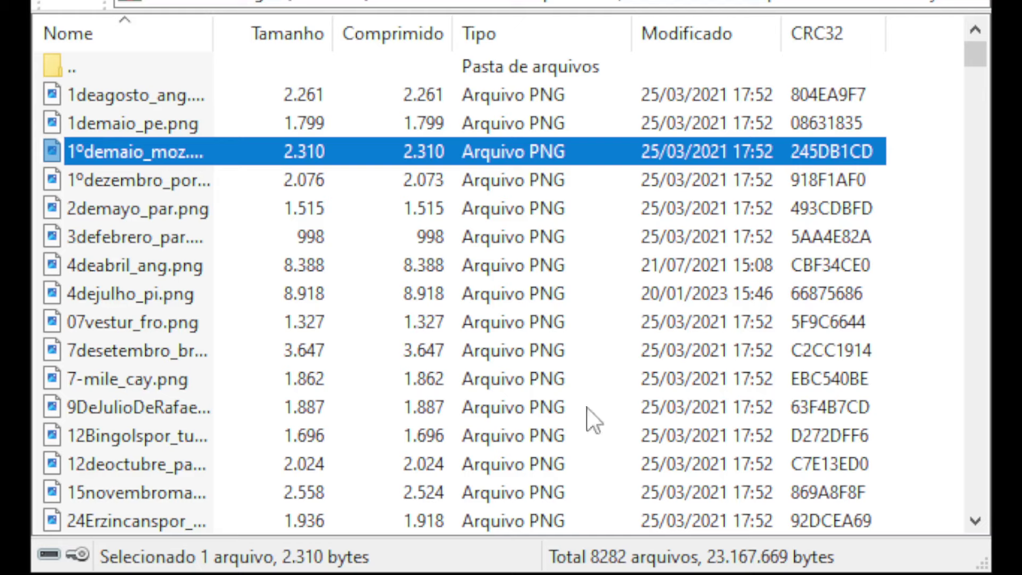
pyautogui.doubleClick(154, 68)
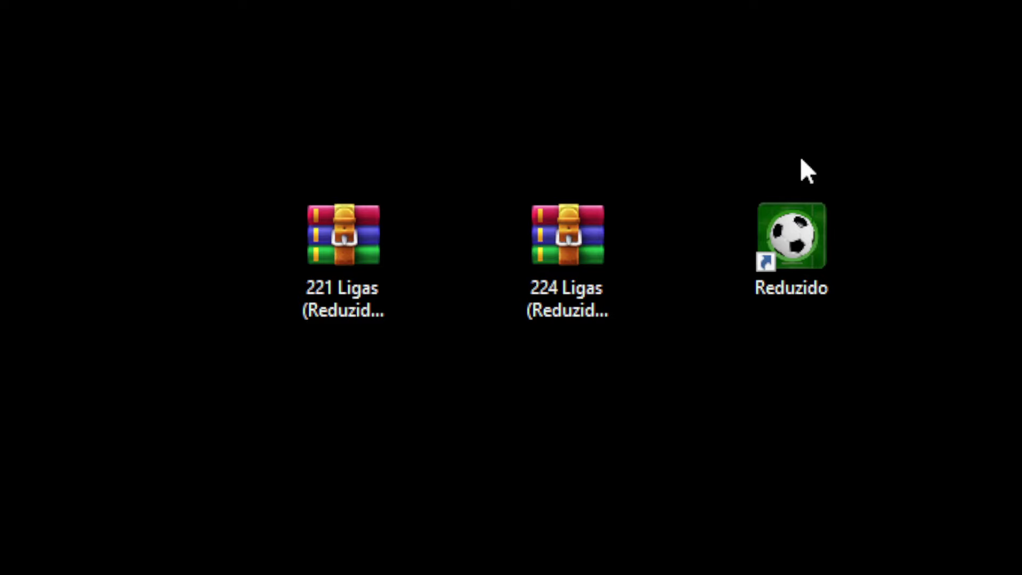
# Step: Highlight the PC and Mobile archives individually and together, ending with both archives and the Reduzido shortcut selected
pyautogui.moveTo(2, 112); pyautogui.dragTo(953, 521)
pyautogui.click(953, 521)
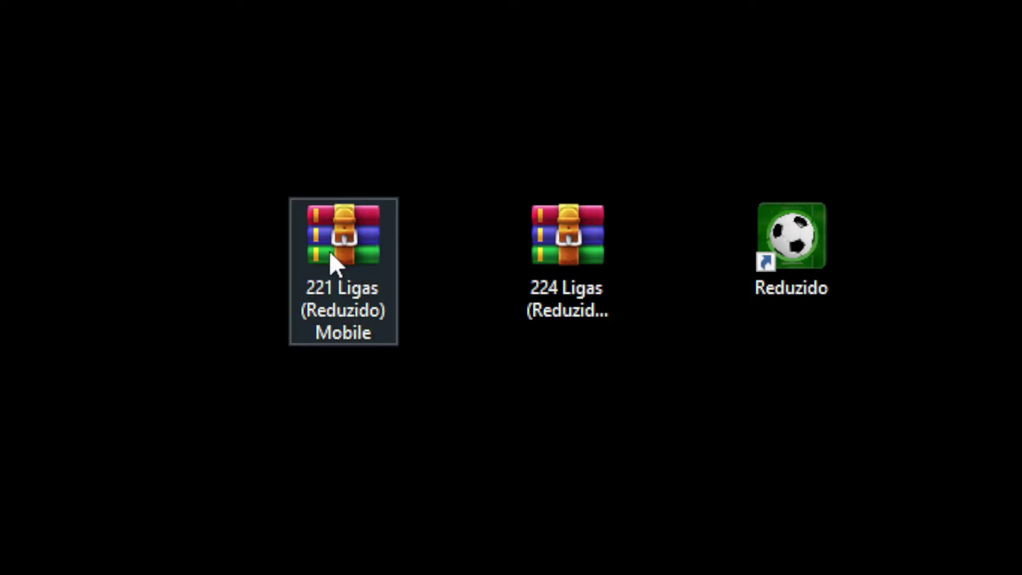
pyautogui.click(586, 239)
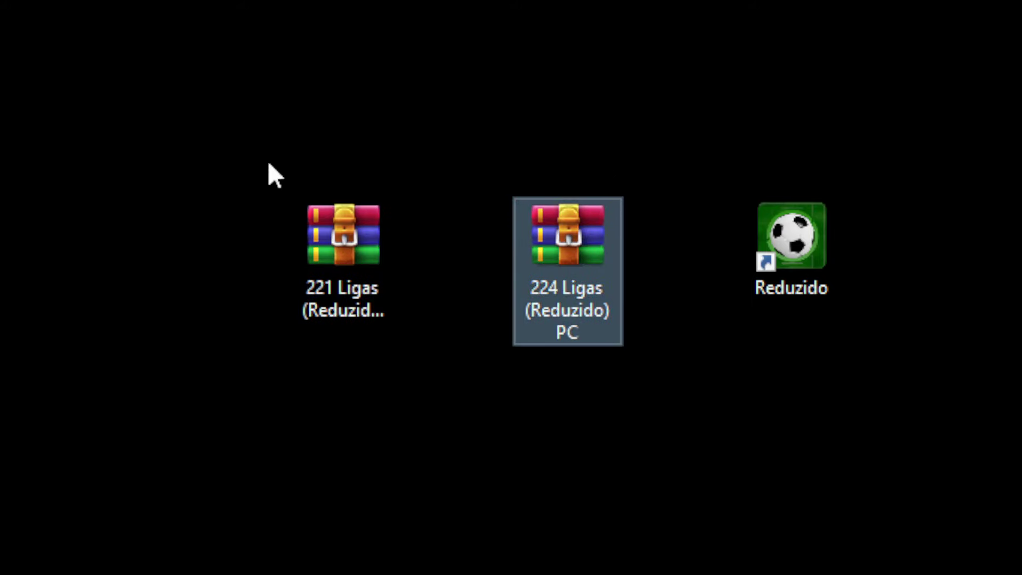
pyautogui.click(336, 228)
pyautogui.moveTo(198, 106); pyautogui.dragTo(833, 497)
pyautogui.click(833, 498)
pyautogui.click(588, 252)
pyautogui.moveTo(292, 148); pyautogui.dragTo(660, 391)
pyautogui.moveTo(168, 95); pyautogui.dragTo(956, 481)
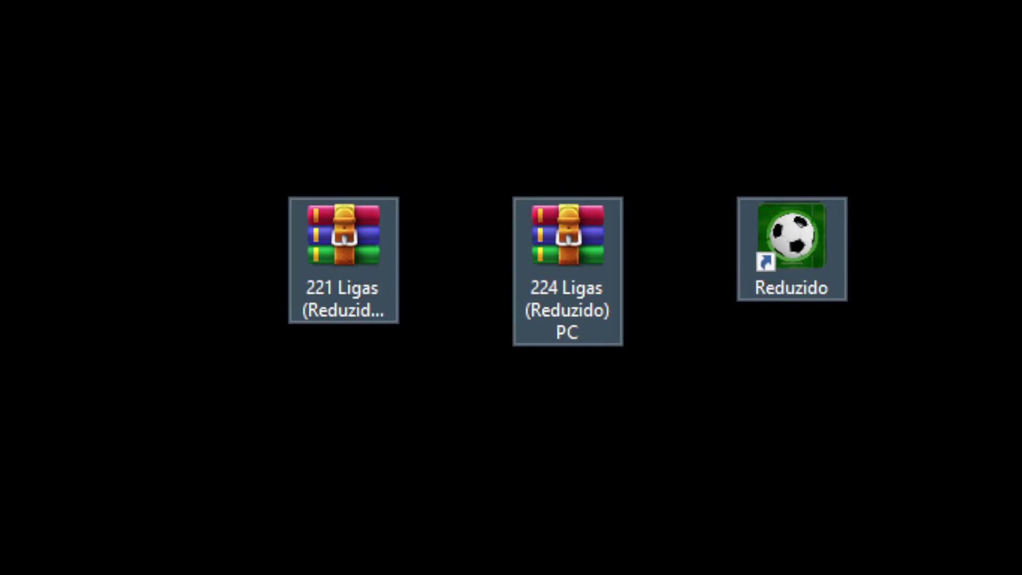